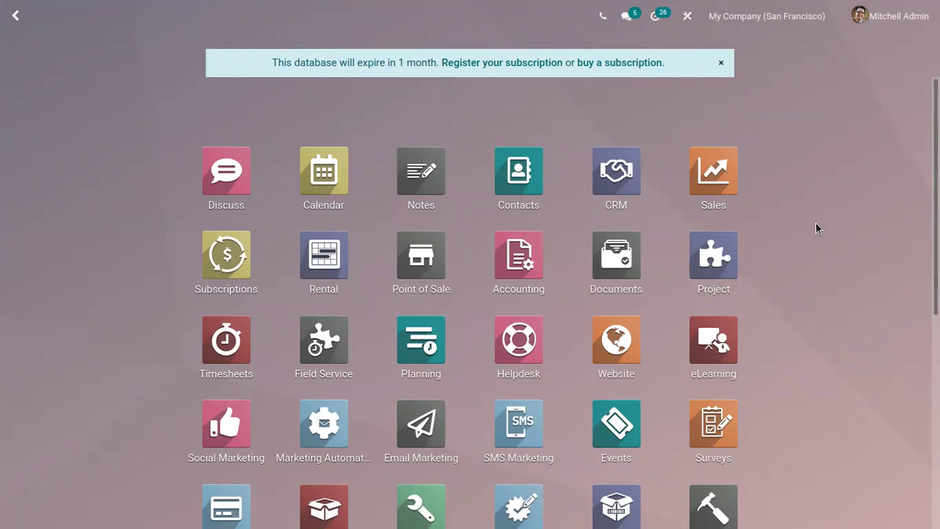
Go into the Inventory app and reach its Configuration > Settings page.
scroll(425, 389, "down", 3)
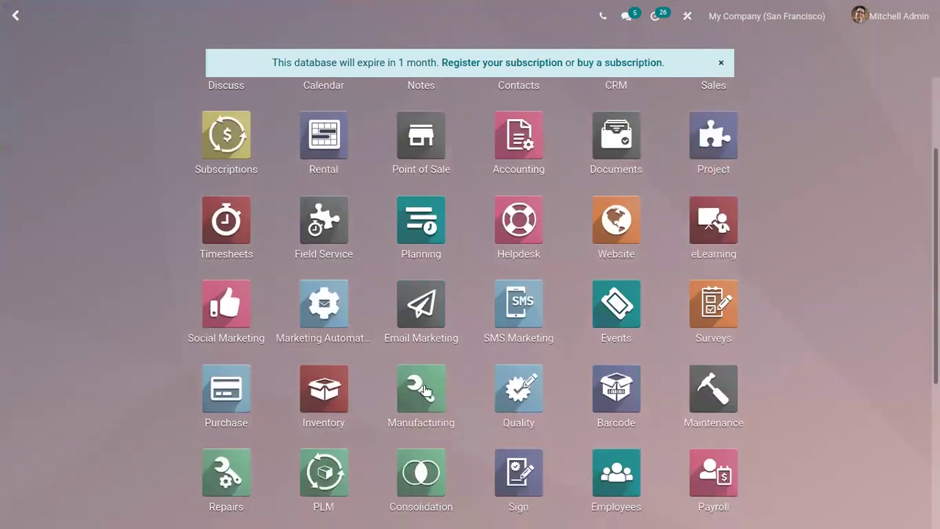
left_click(324, 387)
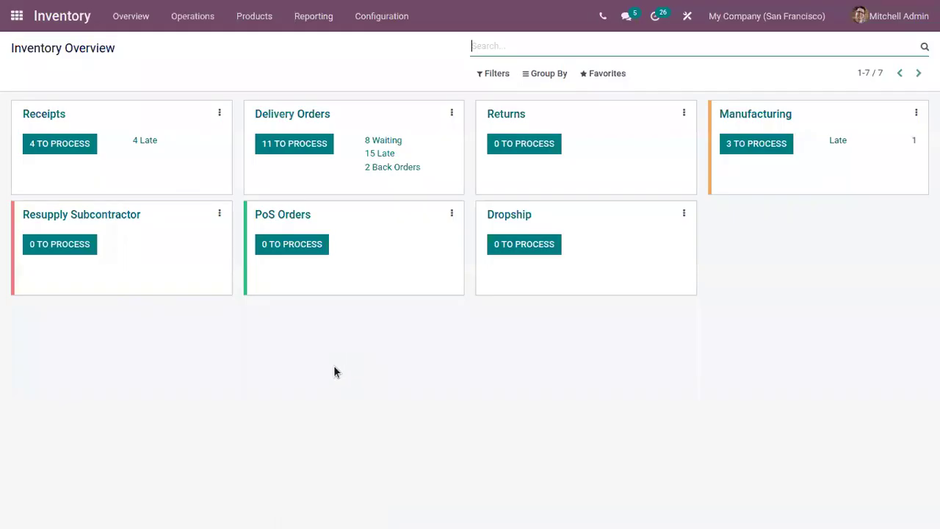
left_click(373, 21)
left_click(377, 41)
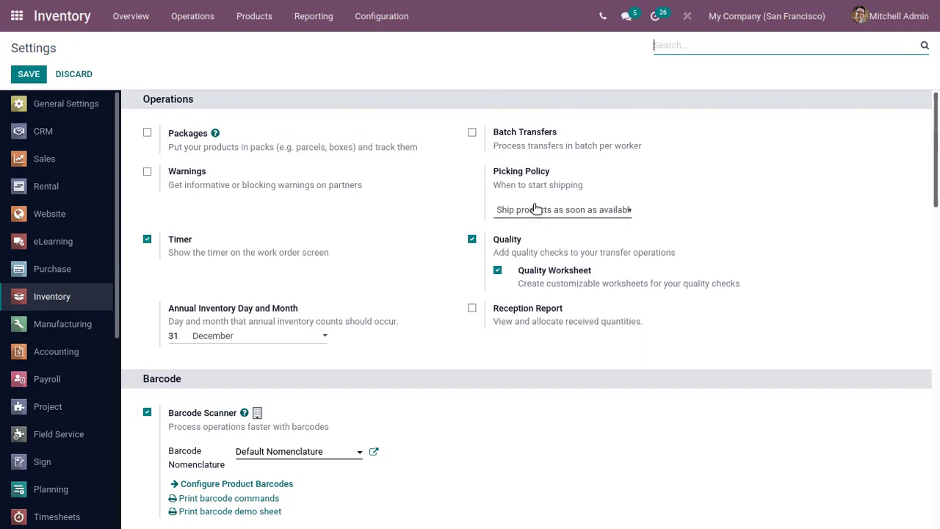
Enable Batch Transfers and Wave Transfers, save the settings, and go back to Overview.
left_click(472, 132)
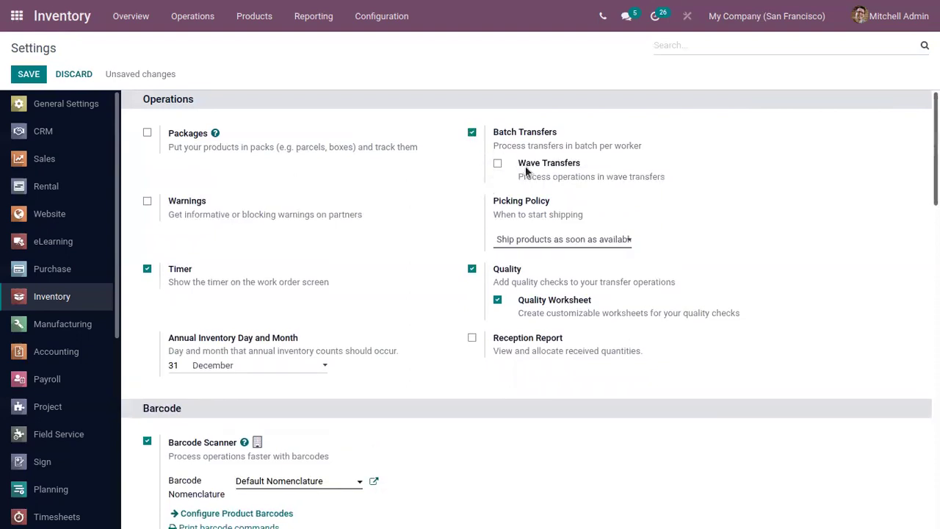
mouse_move(532, 169)
left_click(497, 164)
left_click(28, 74)
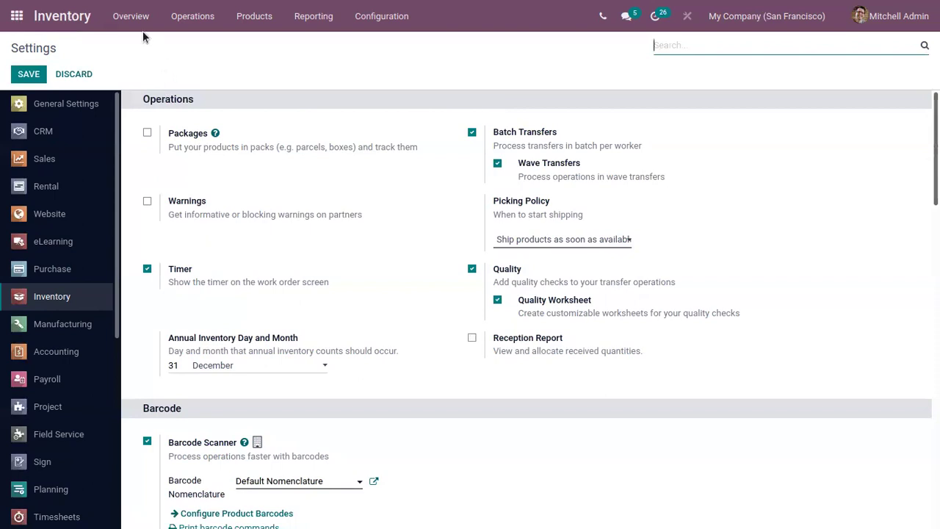
left_click(132, 15)
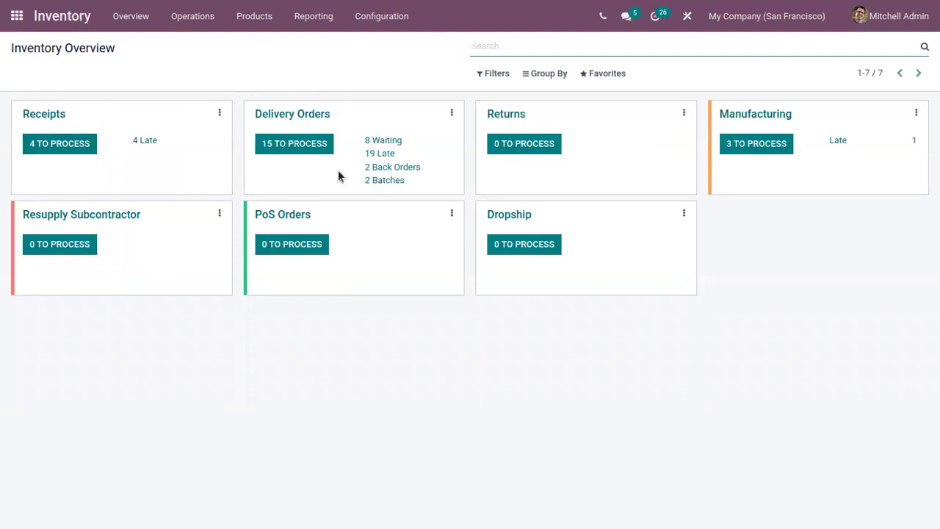
List the ready delivery orders and select WH/OUT/00014, WH/OUT/00015 and WH/OUT/00016 for a bulk action.
left_click(303, 142)
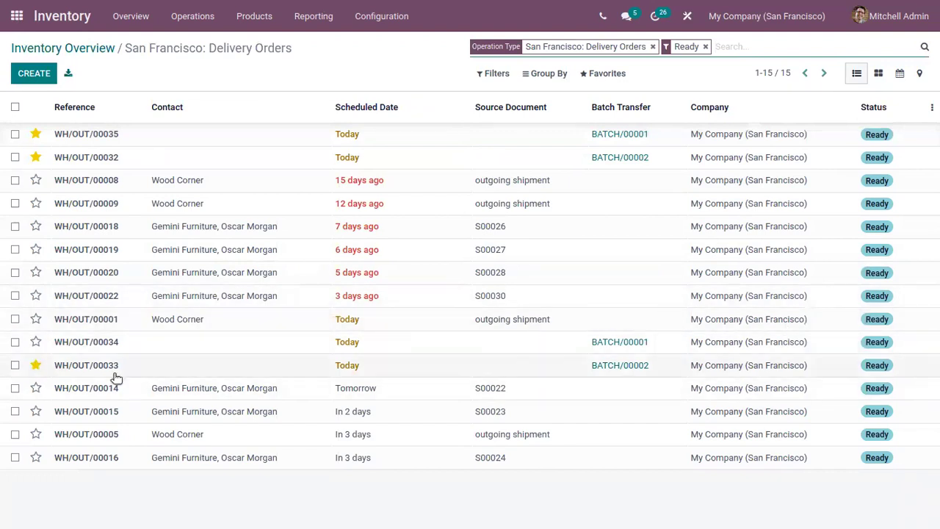
left_click(16, 388)
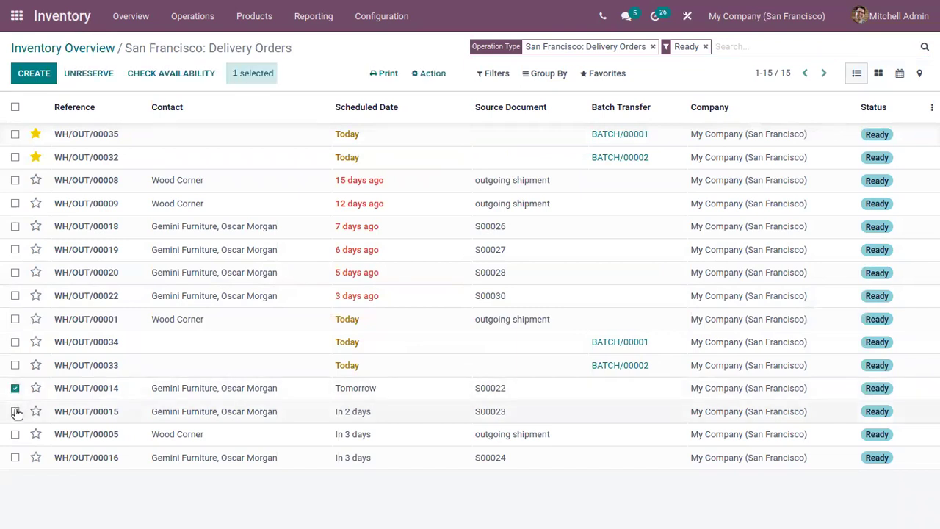
left_click(16, 411)
left_click(15, 457)
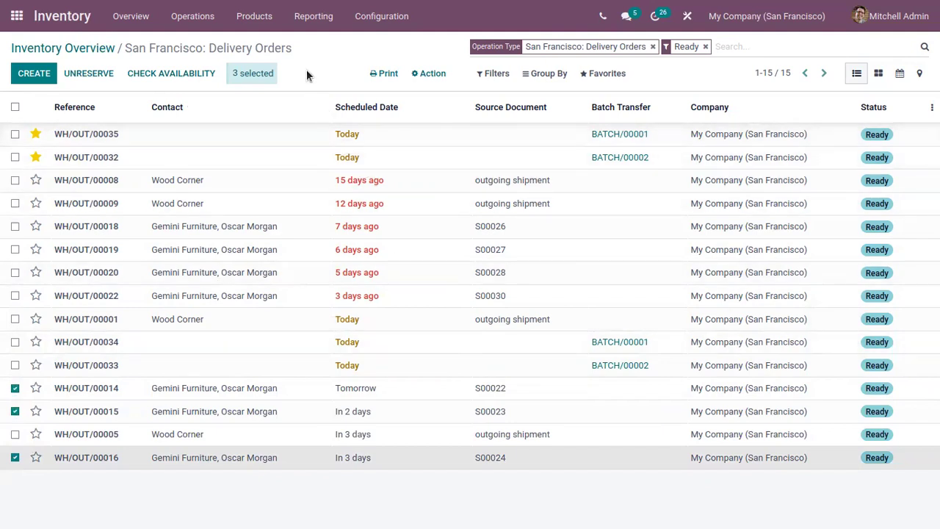
left_click(430, 74)
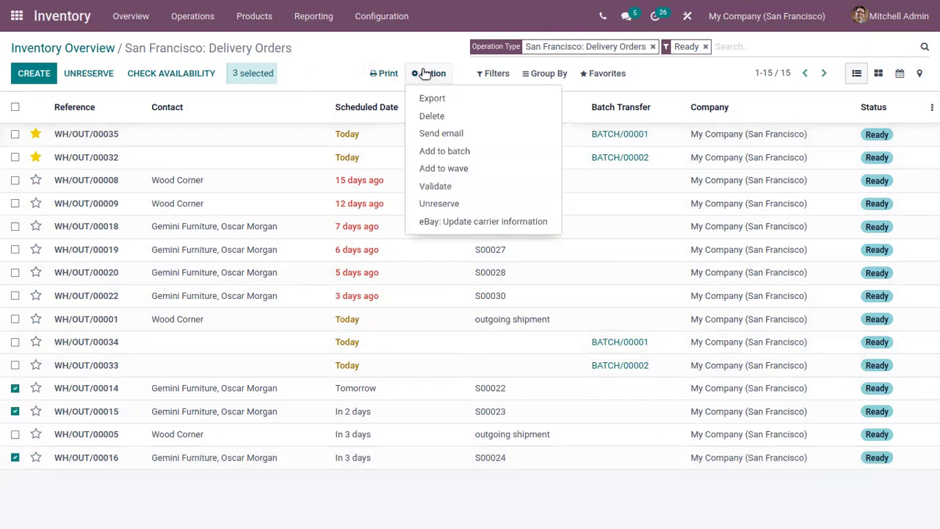
Put the three selected delivery orders into a new batch transfer with the admin user responsible.
left_click(464, 152)
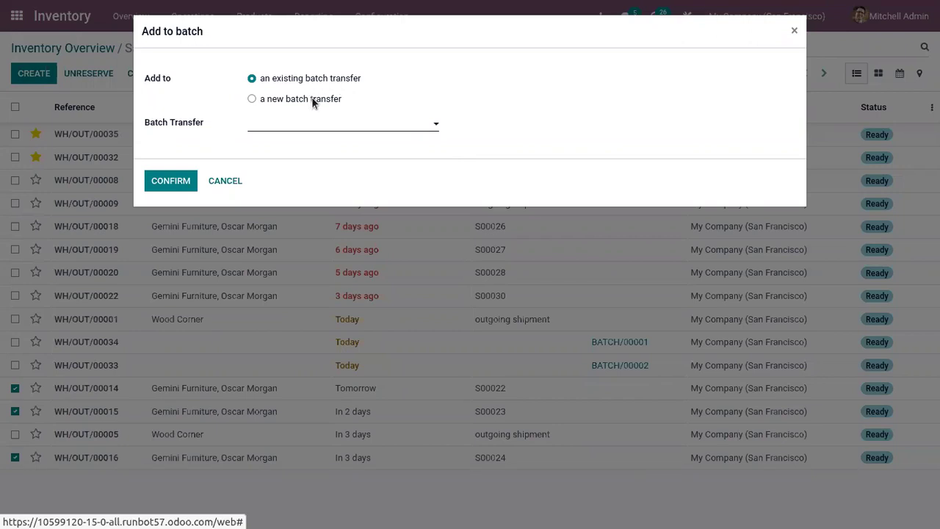
left_click(337, 125)
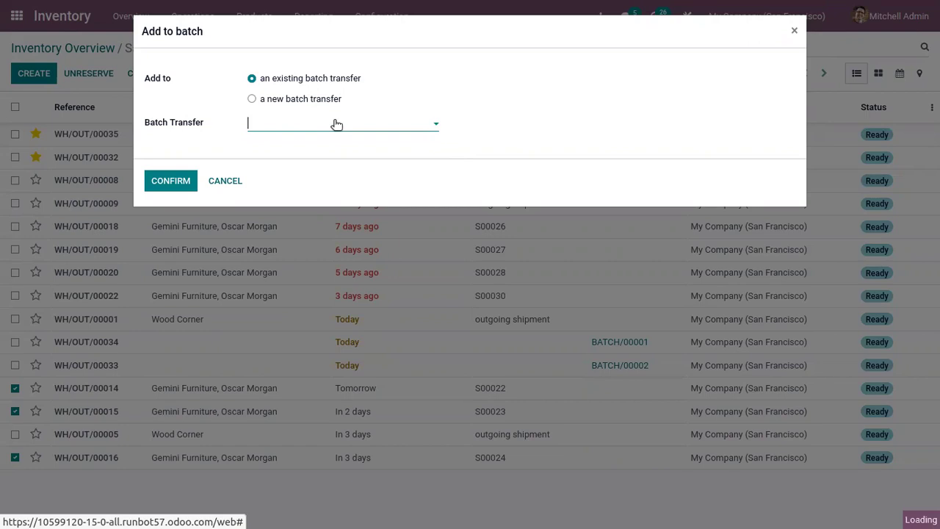
left_click(215, 121)
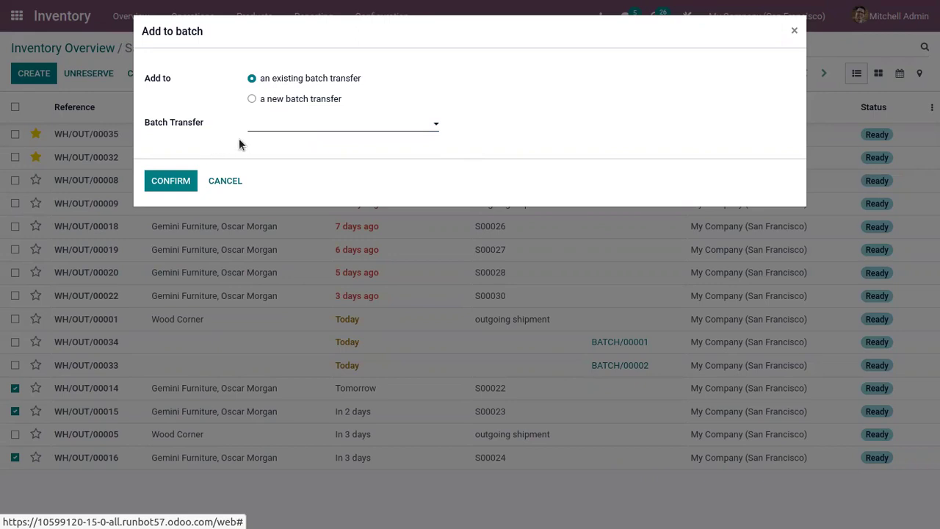
left_click(265, 99)
left_click(268, 125)
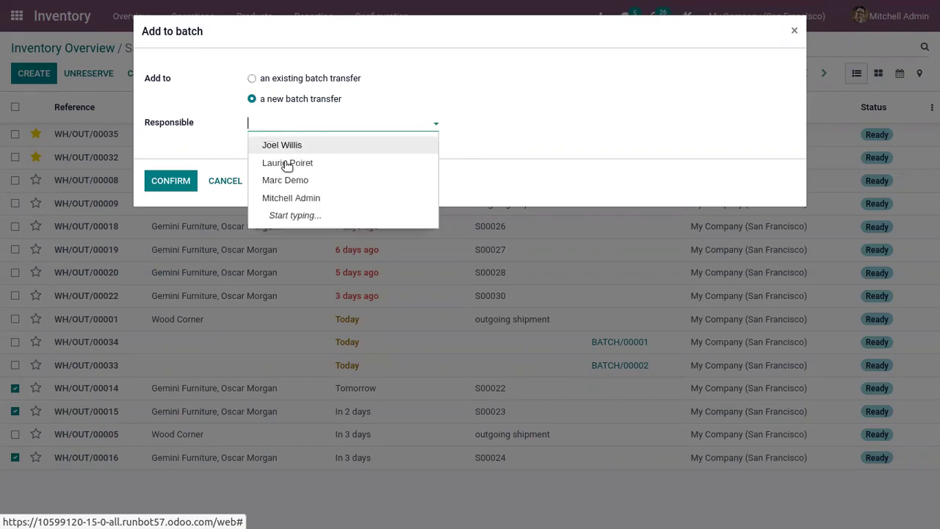
left_click(311, 198)
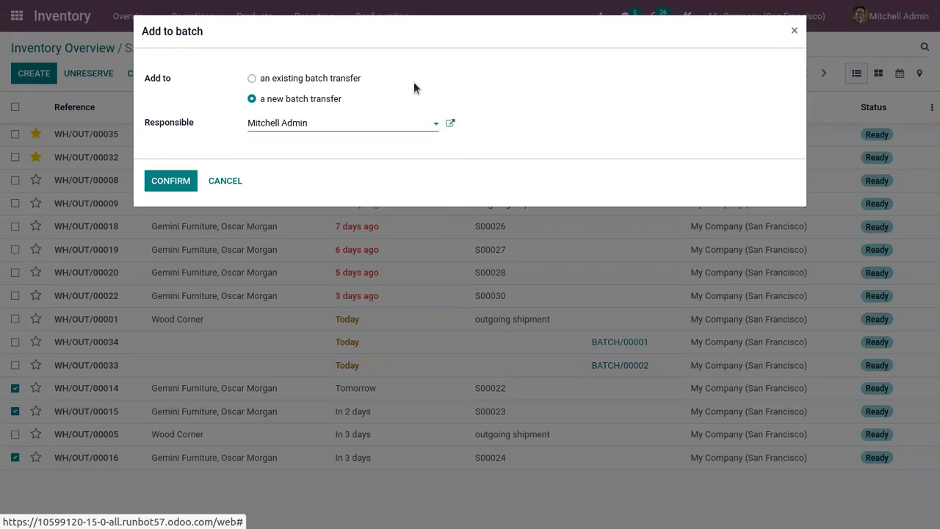
left_click(168, 184)
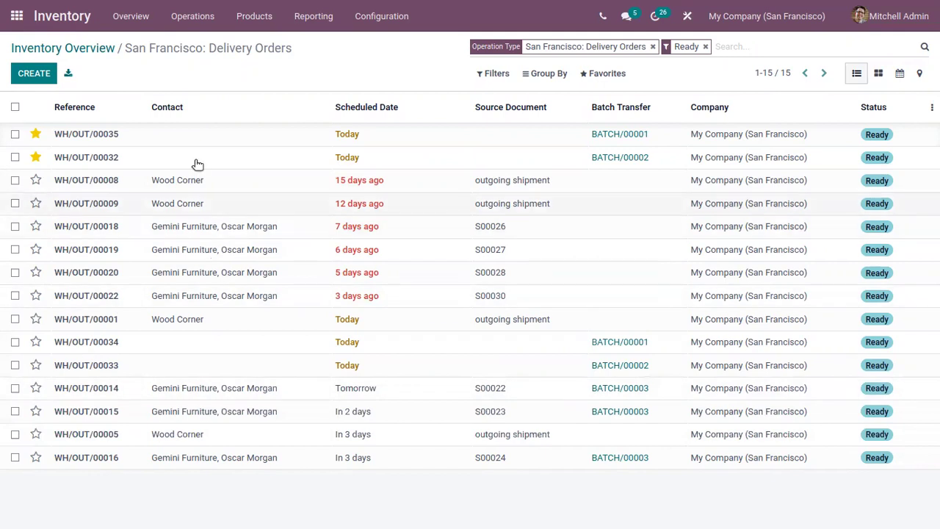
Open BATCH/00003 from the Batch Transfers list and confirm it.
left_click(191, 18)
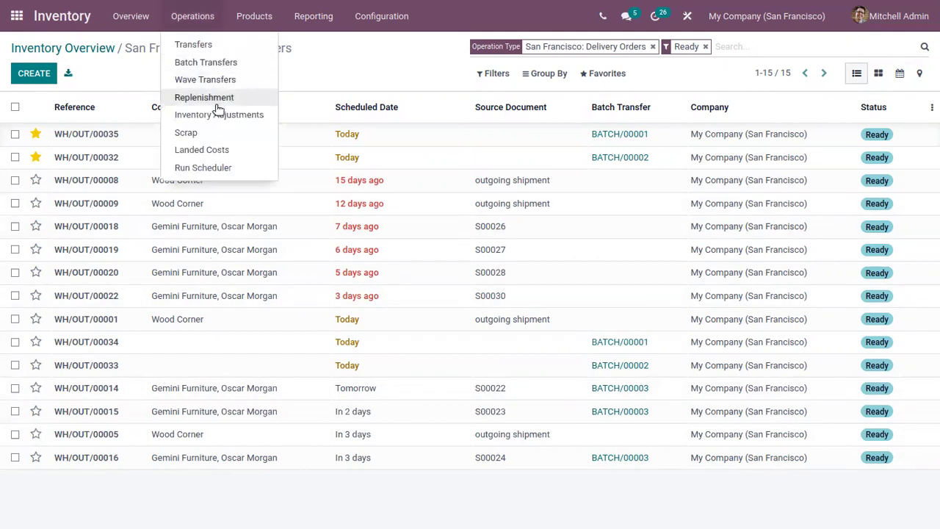
left_click(205, 62)
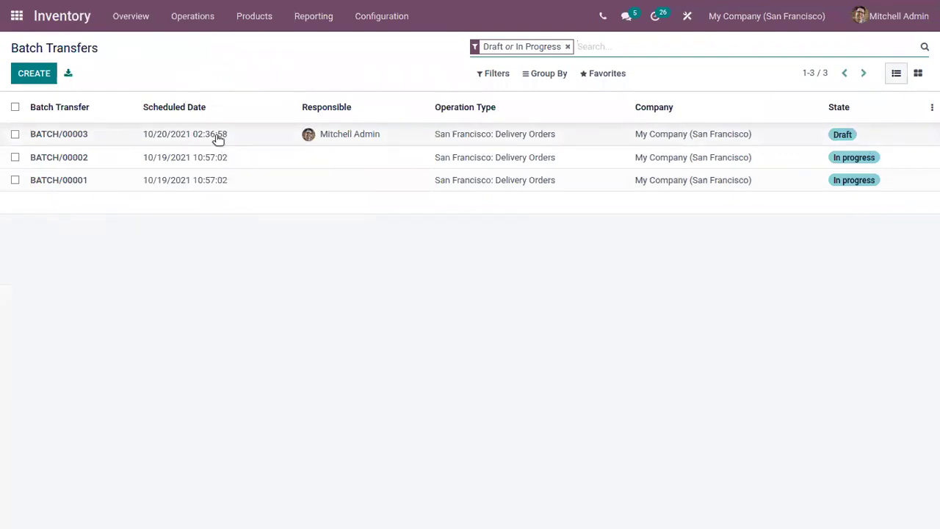
left_click(218, 138)
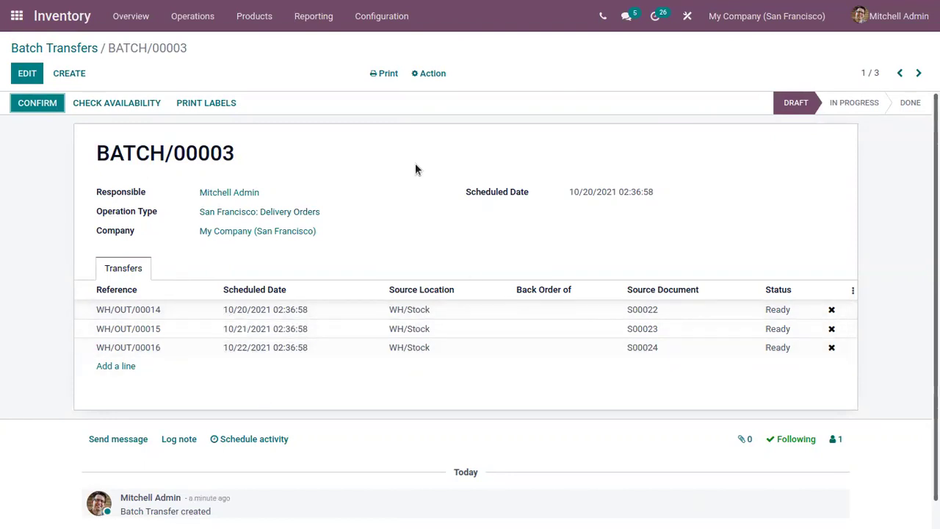
left_click(30, 104)
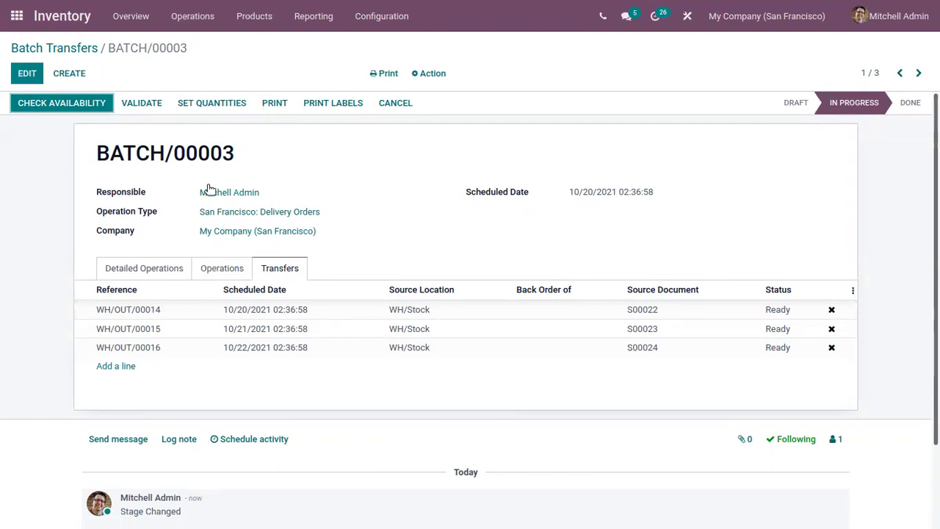
Check availability, then set WH/OUT/00014's Acoustic Bloc Screens done quantity to 4 and save.
left_click(60, 106)
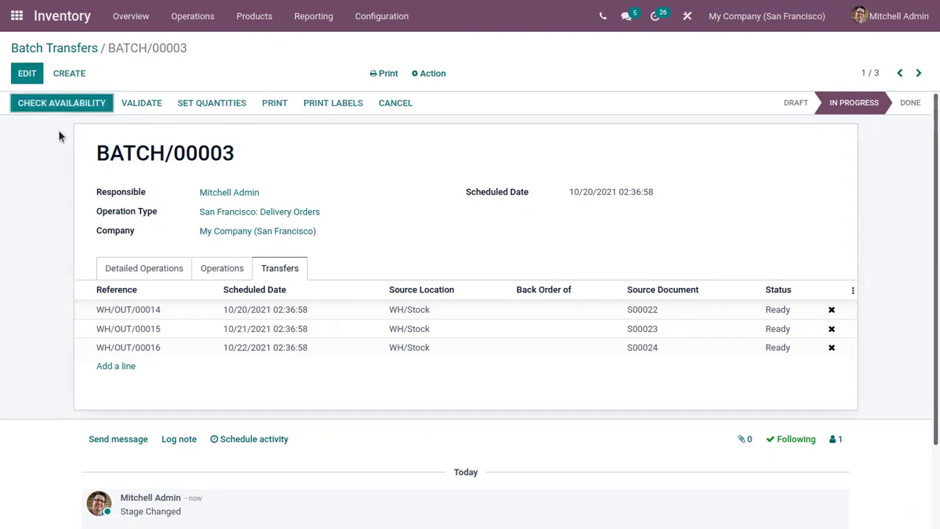
left_click(89, 101)
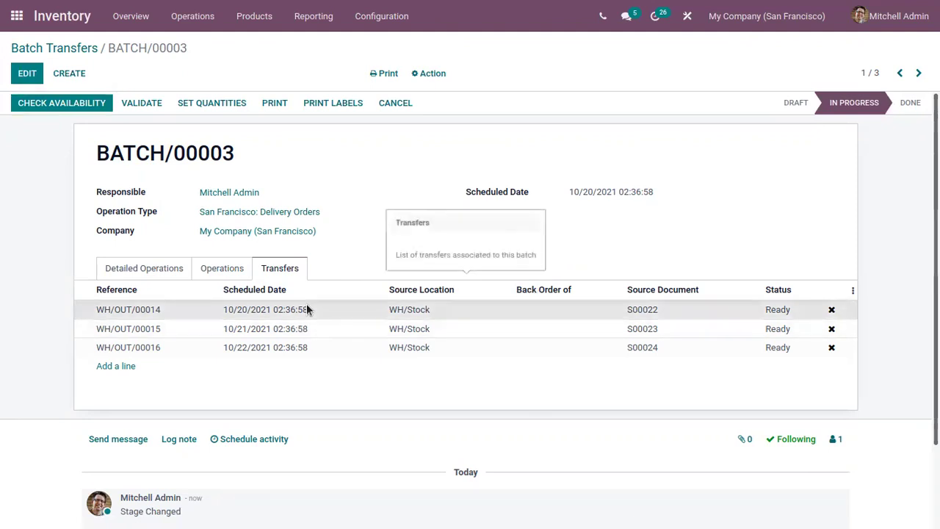
left_click(307, 310)
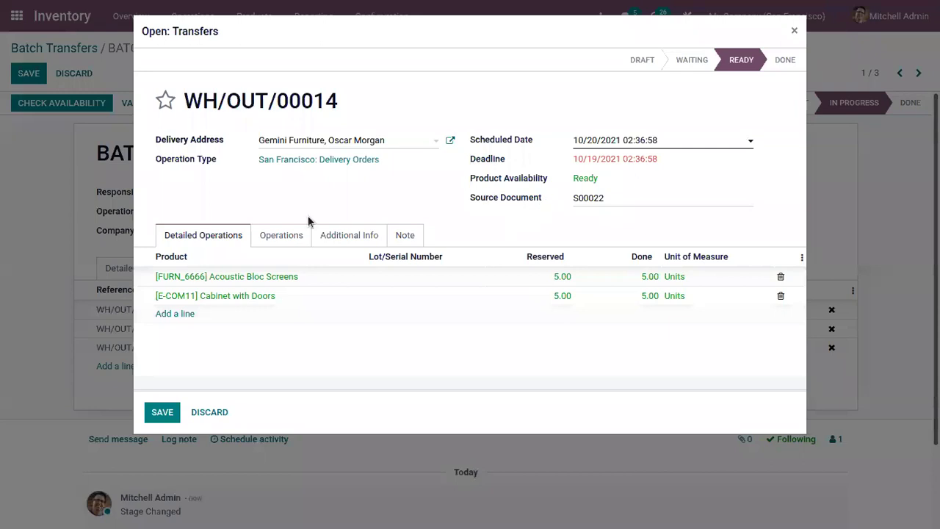
left_click(647, 276)
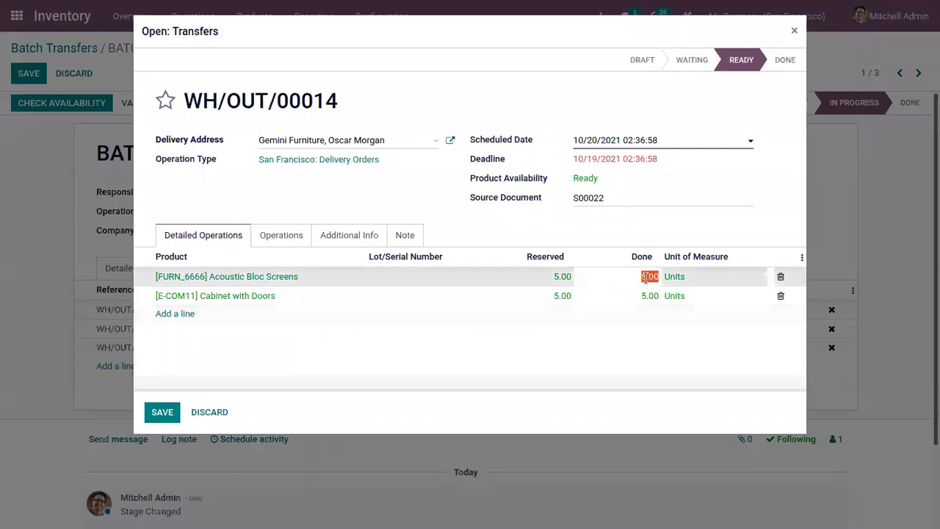
type("4")
left_click(168, 412)
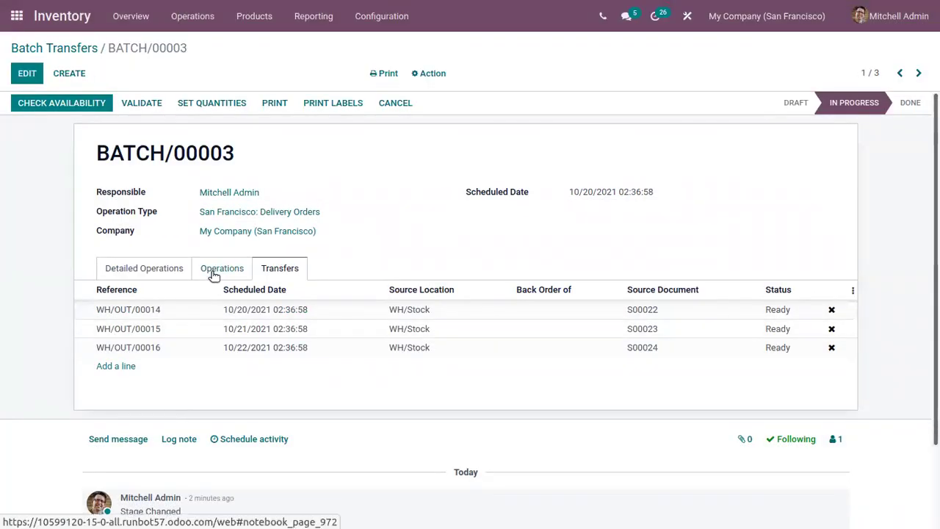
Review the Operations and Detailed Operations tabs, then validate BATCH/00003.
left_click(214, 274)
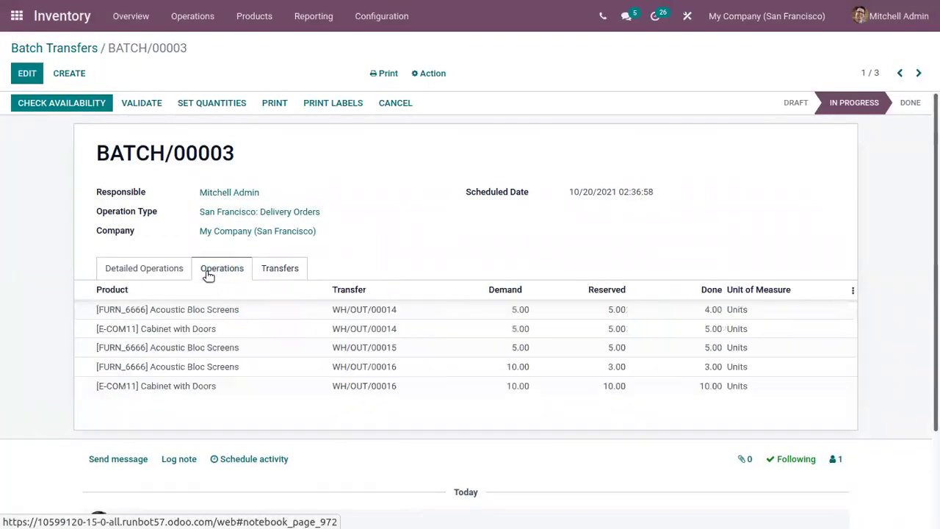
left_click(163, 268)
left_click(210, 269)
left_click(151, 268)
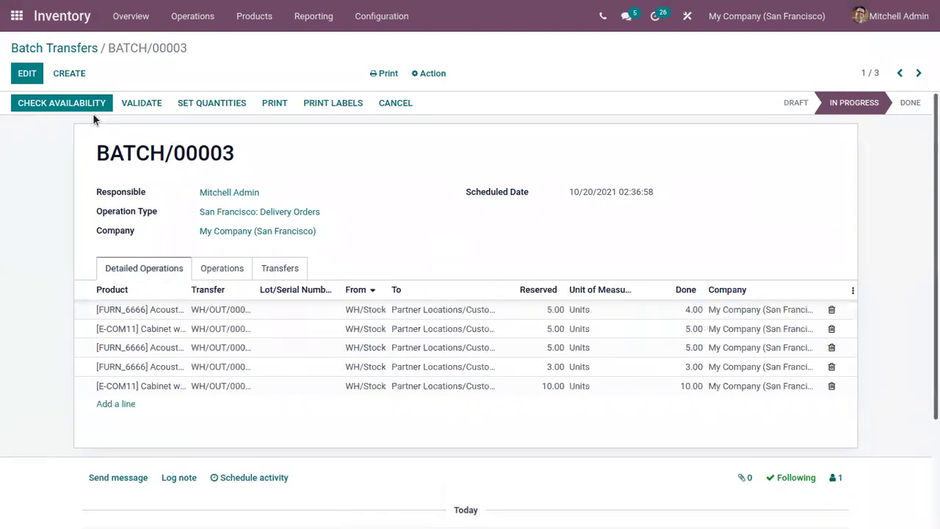
left_click(126, 105)
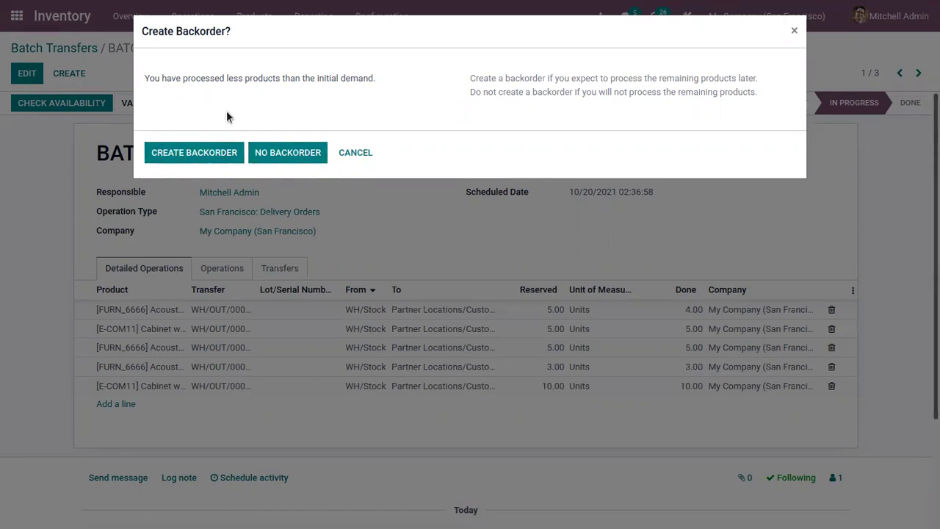
Validate without a backorder and confirm the delivery SMS.
left_click(274, 153)
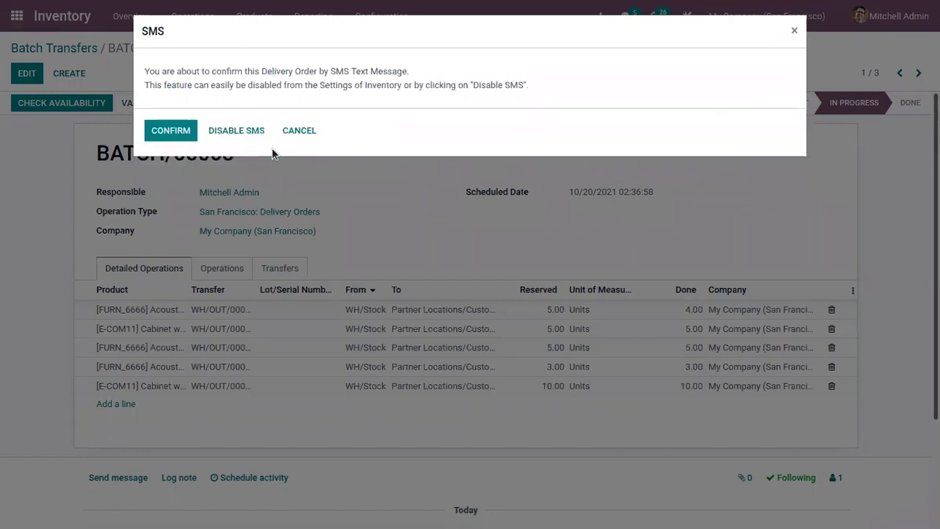
left_click(176, 135)
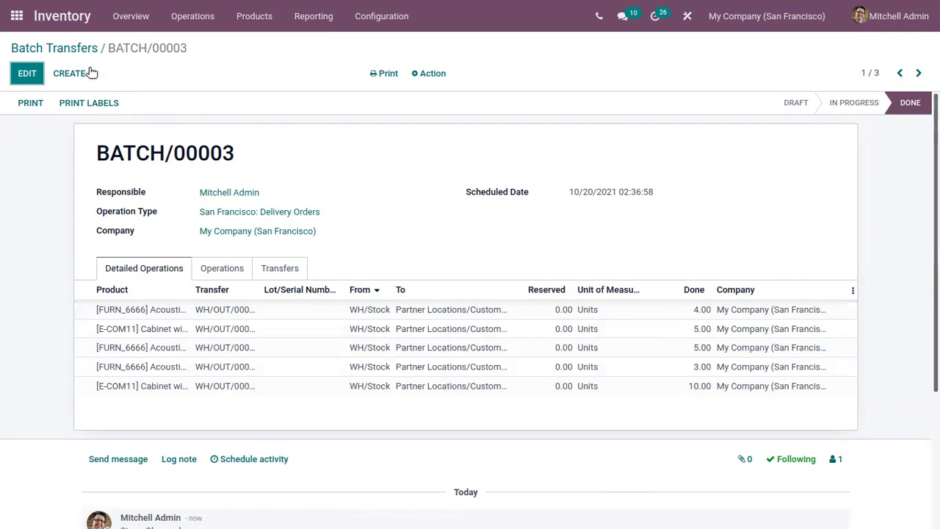
Open BATCH/00001, edit and save its first line's done quantity, then cancel the batch.
left_click(76, 49)
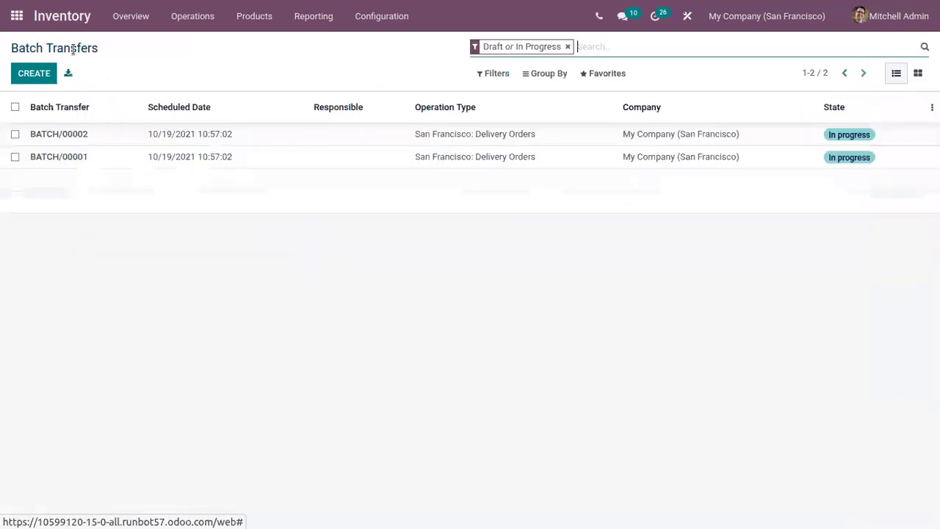
left_click(182, 158)
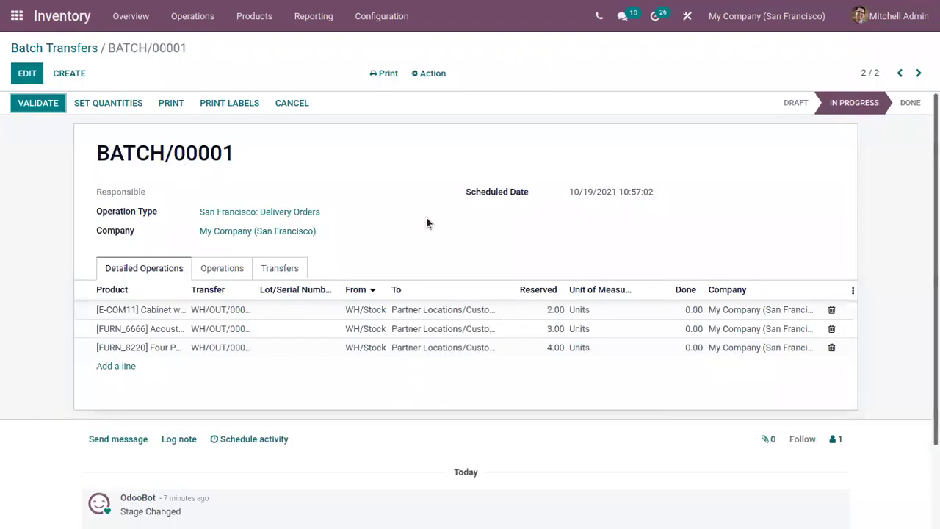
left_click(692, 310)
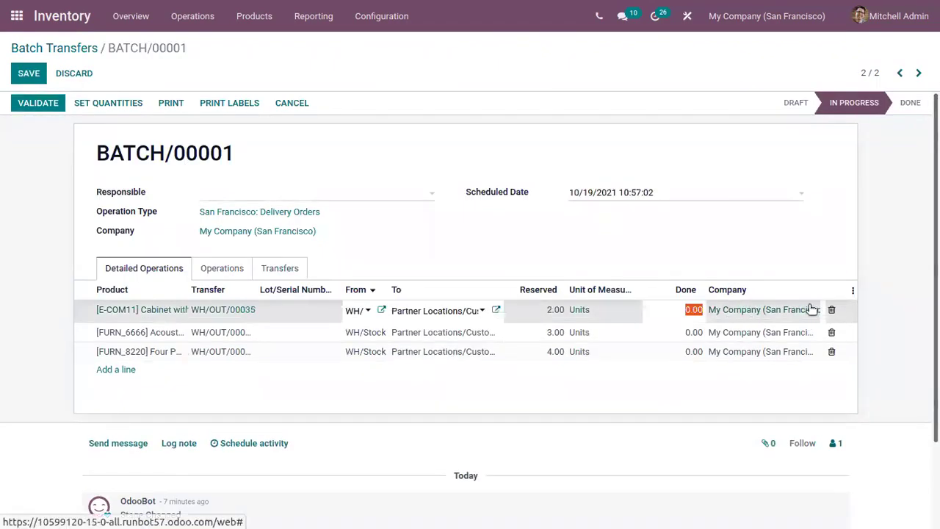
left_click(53, 107)
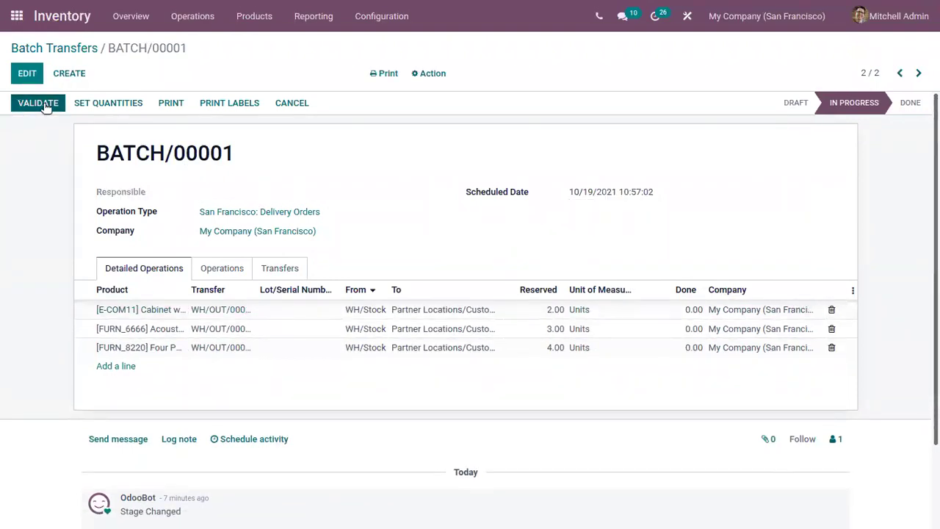
left_click(46, 108)
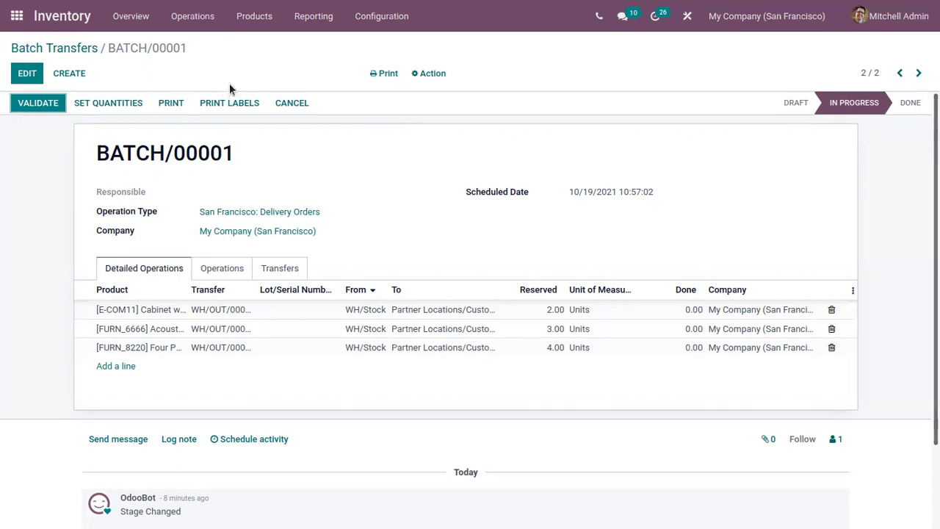
left_click(296, 106)
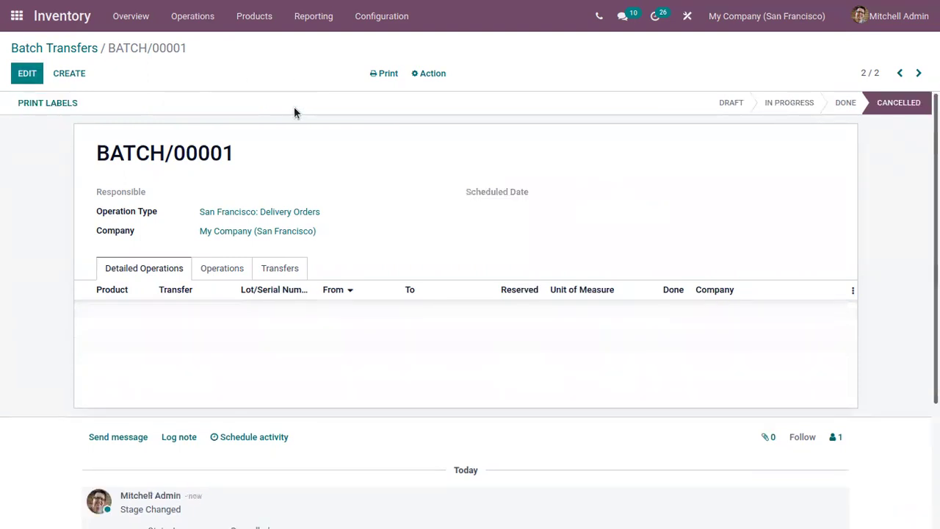
Review the batch's tabs, then show the Batch Transfers list without the Draft or In Progress filter.
left_click(293, 267)
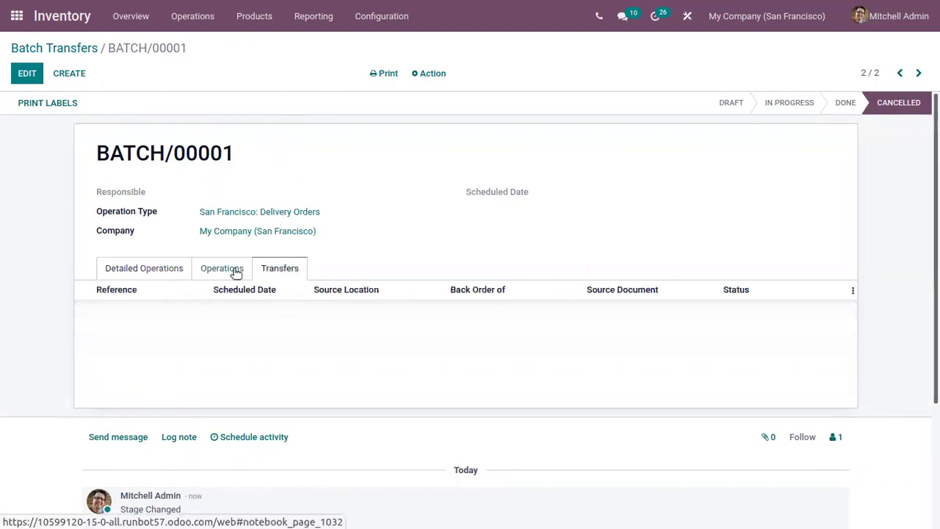
left_click(235, 268)
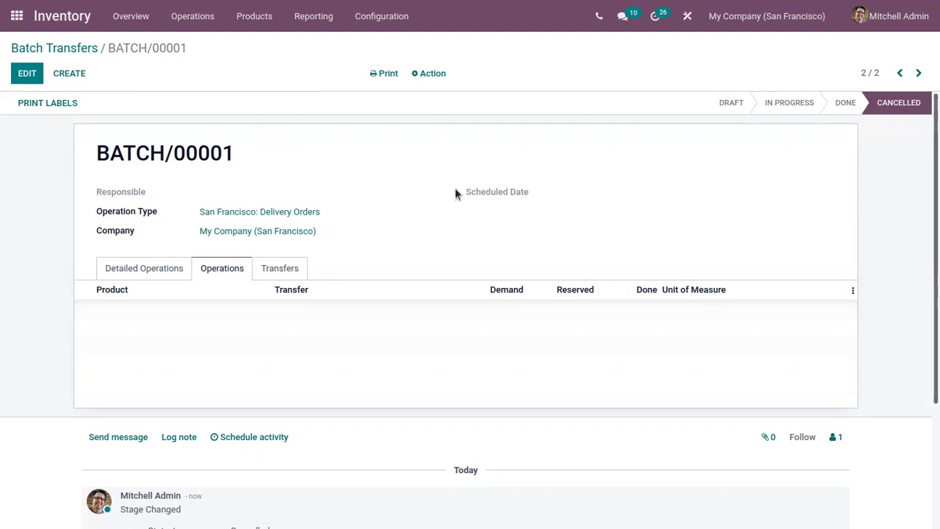
left_click(78, 50)
left_click(566, 45)
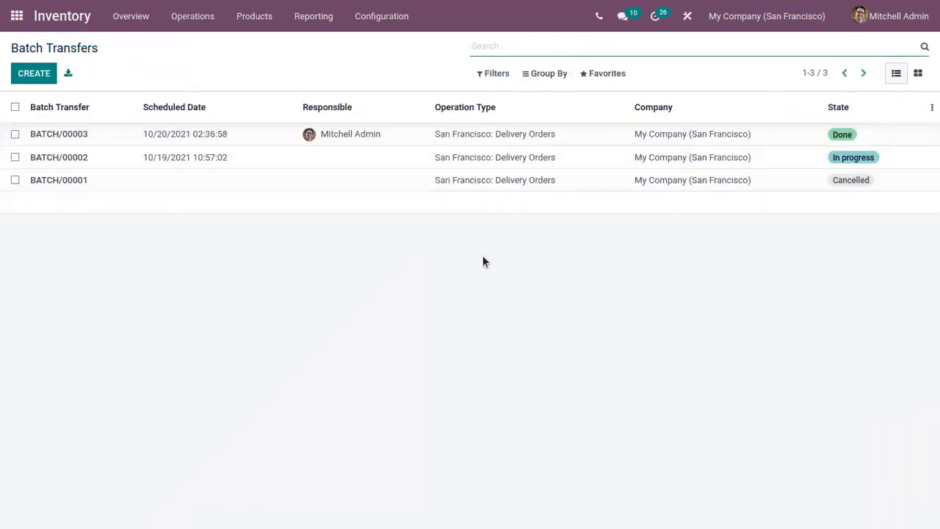
Create a batch with the admin user responsible and operation type San Francisco: Receipts, listing receipts to add.
left_click(27, 74)
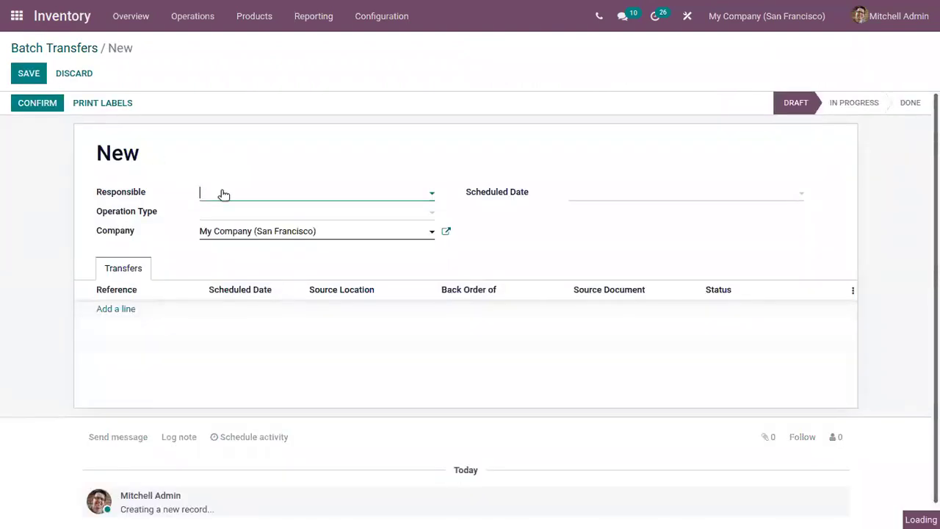
left_click(223, 194)
left_click(263, 248)
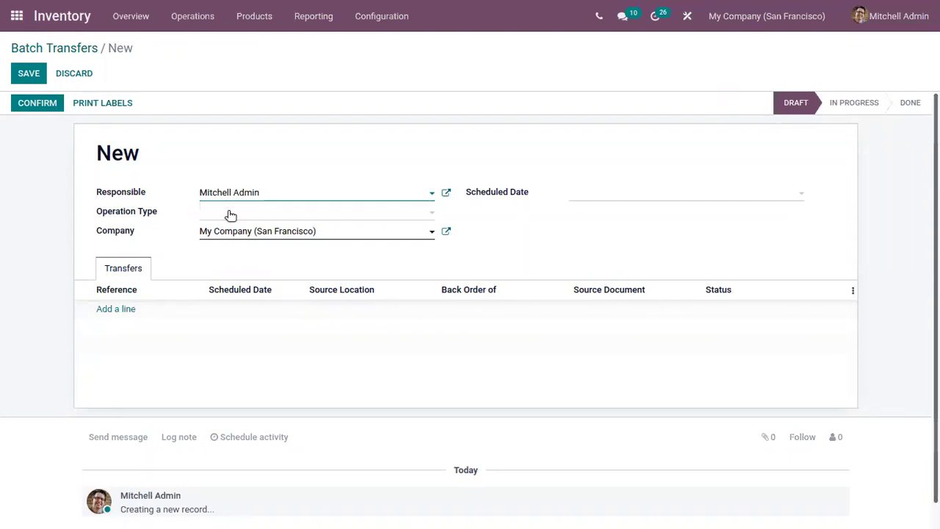
left_click(230, 214)
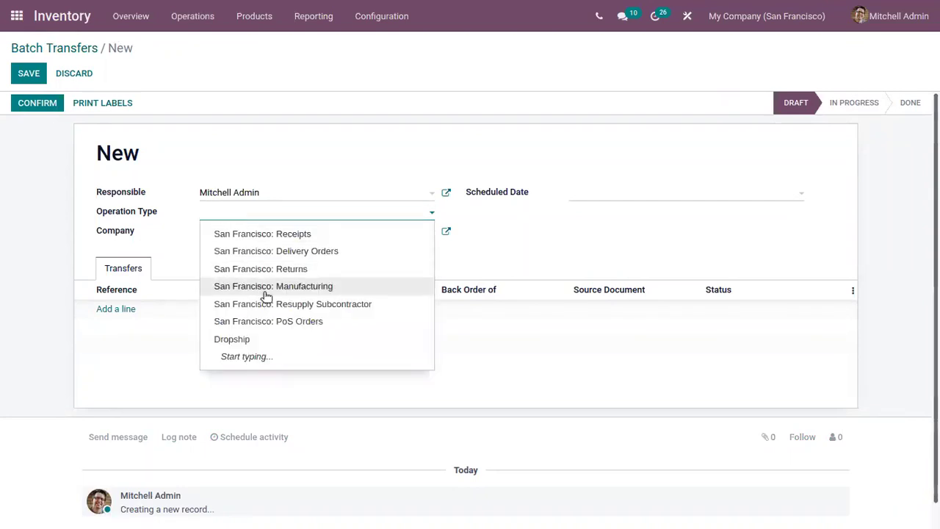
left_click(292, 234)
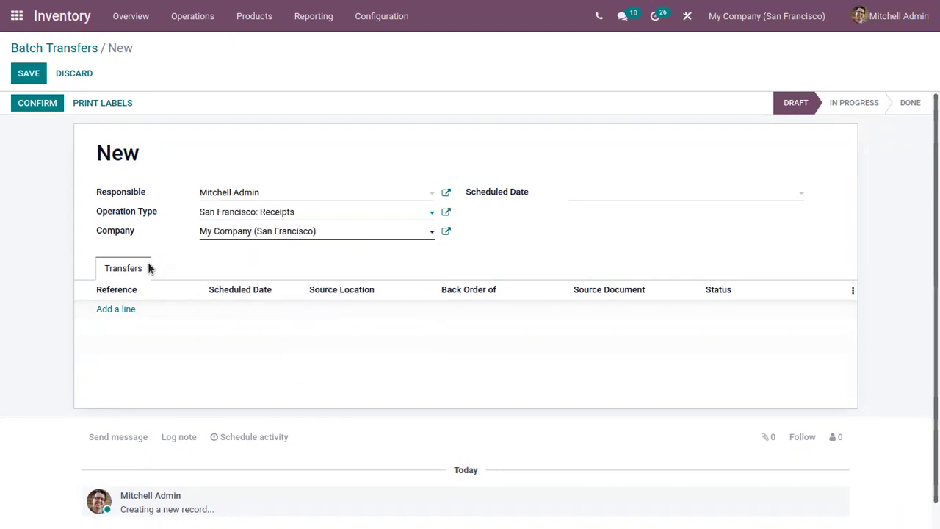
left_click(124, 308)
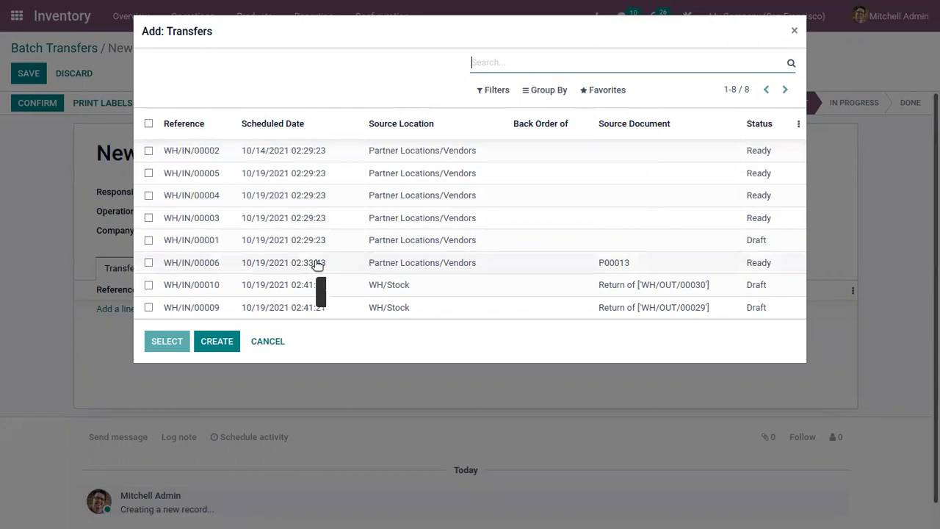
Add receipts WH/IN/00004, WH/IN/00002 and WH/IN/00001 to the new batch and confirm it.
left_click(286, 196)
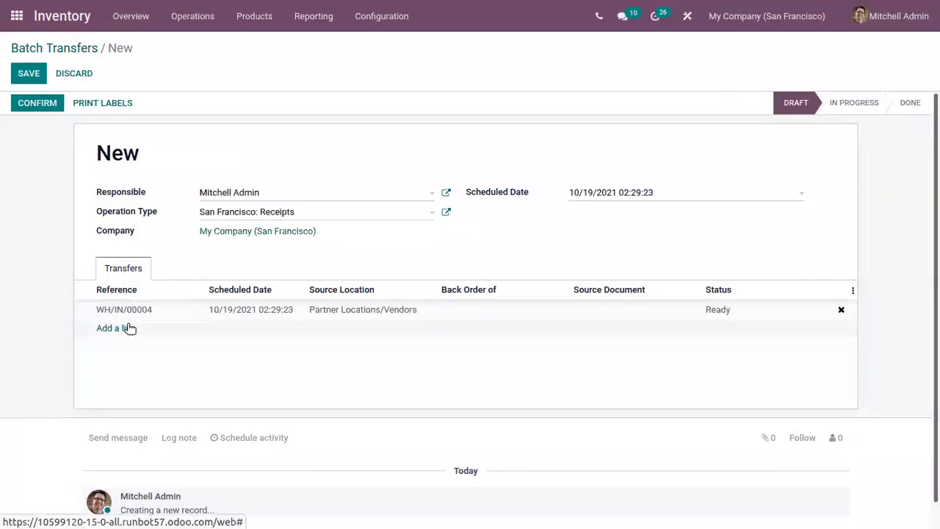
left_click(127, 329)
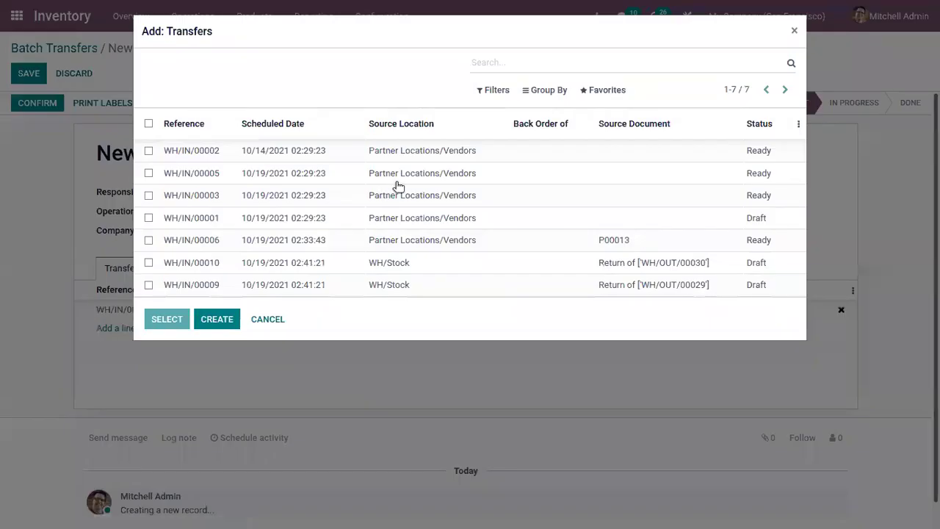
left_click(336, 157)
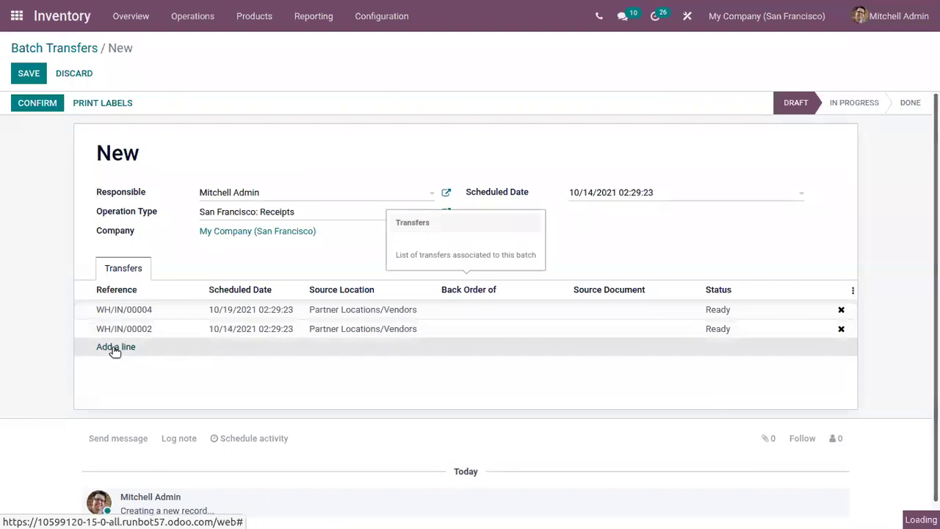
left_click(116, 347)
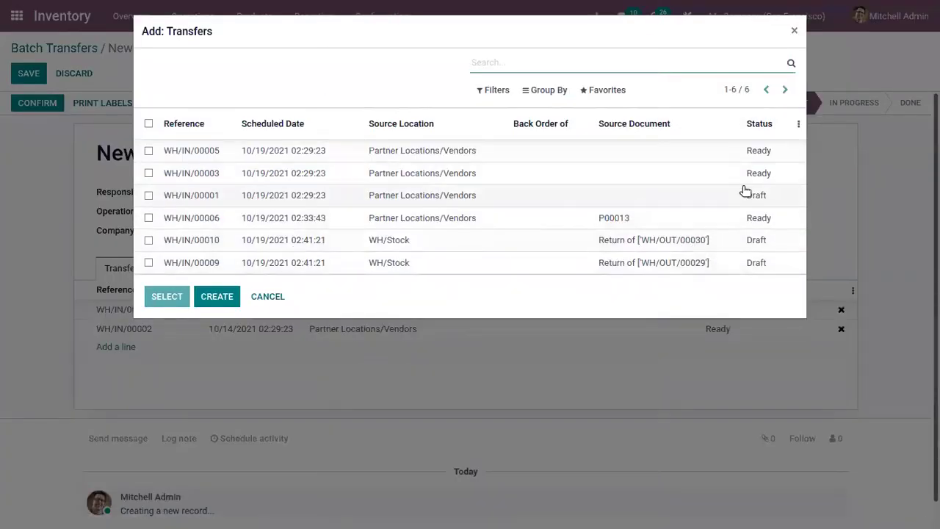
left_click(554, 197)
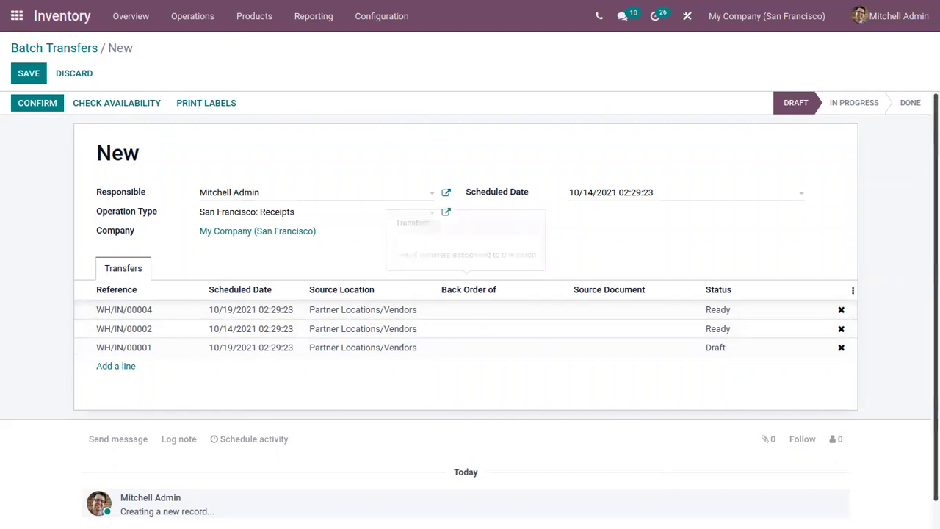
left_click(38, 106)
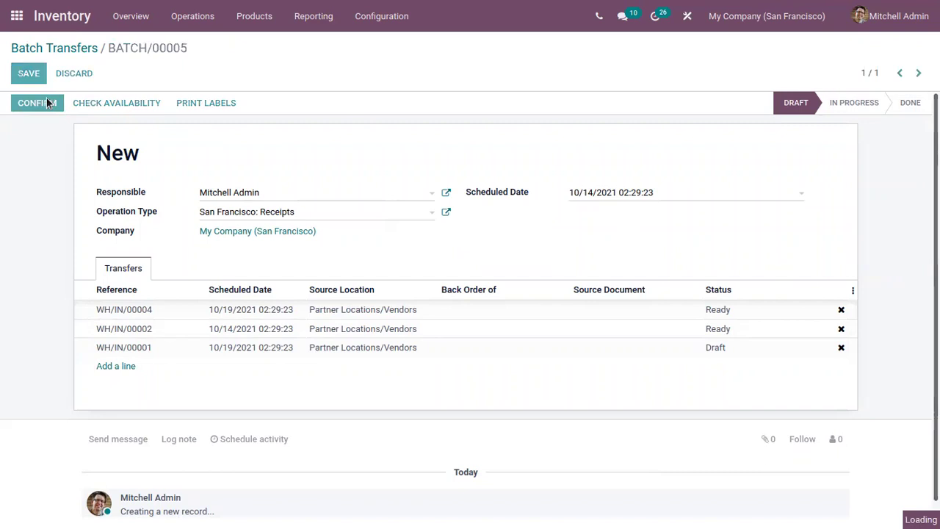
Attempt to validate the receipts batch, dismiss the User Error, and return to the Inventory Overview.
left_click(54, 103)
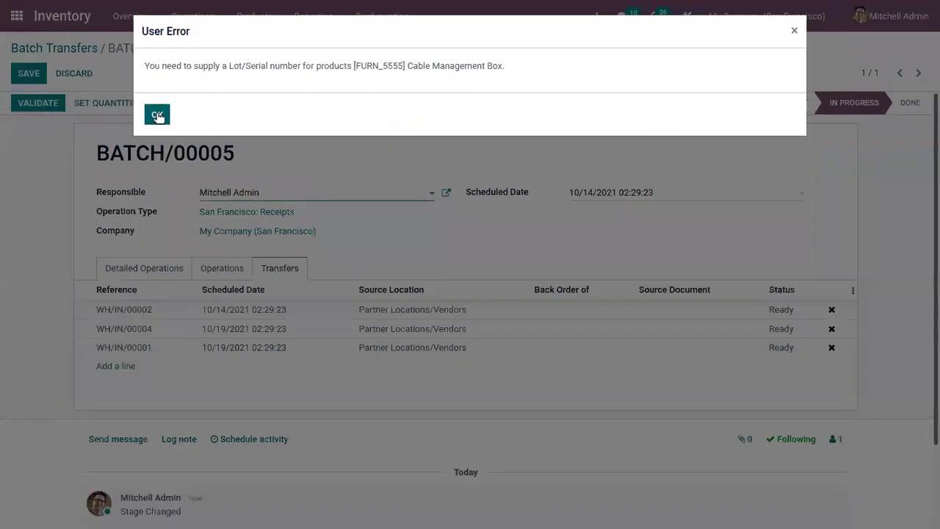
left_click(155, 114)
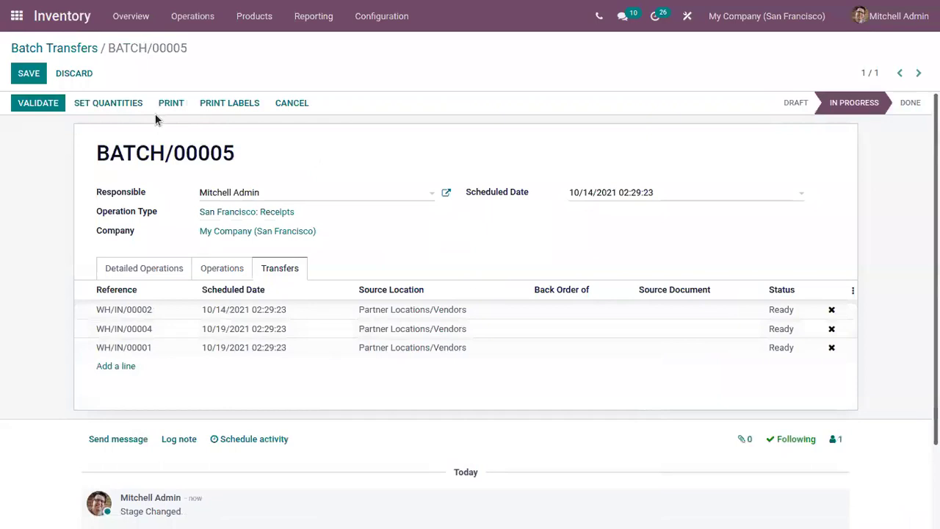
left_click(67, 51)
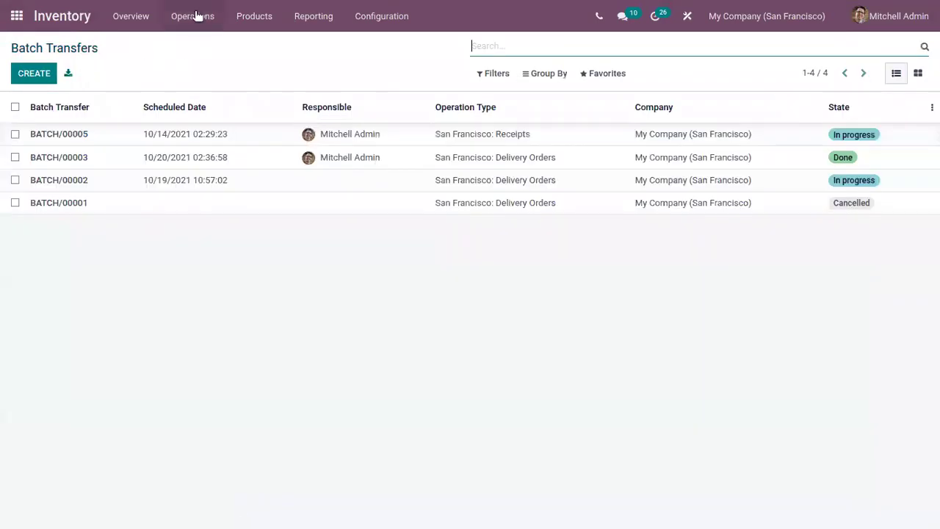
left_click(141, 22)
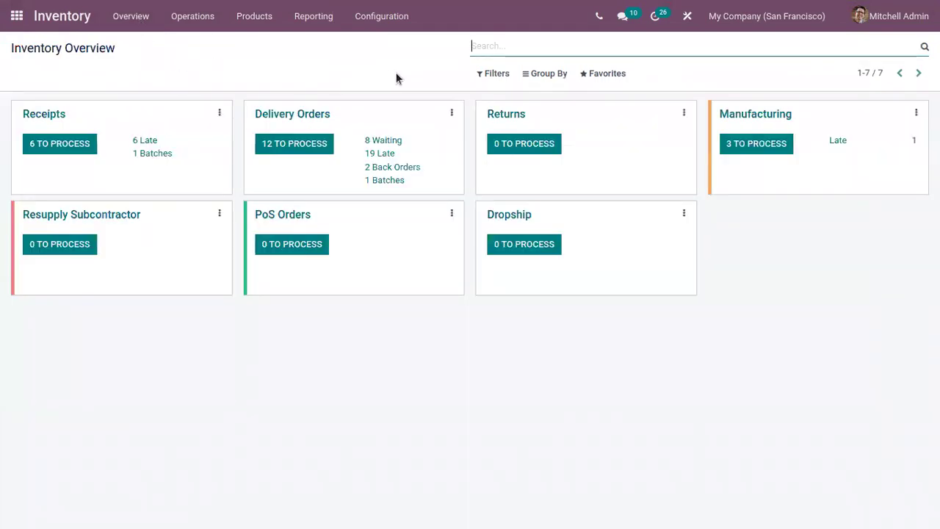
Select receipts WH/IN/00005, 00004, 00003, 00001 and 00006 from the receipts to process.
left_click(44, 144)
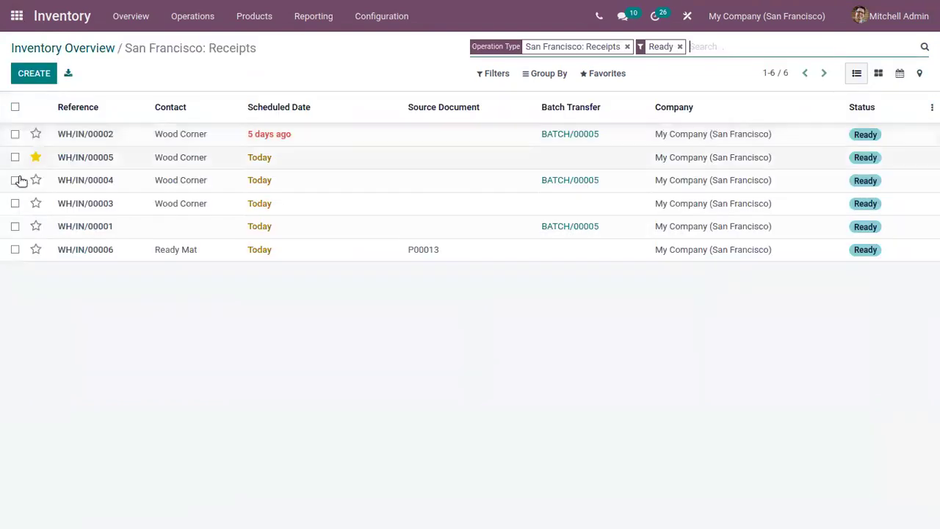
left_click(15, 157)
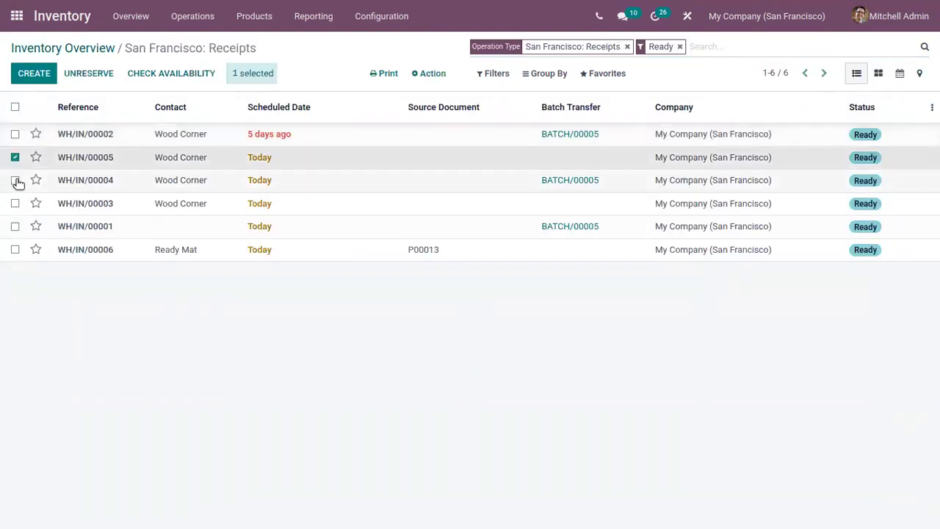
left_click(14, 180)
left_click(14, 203)
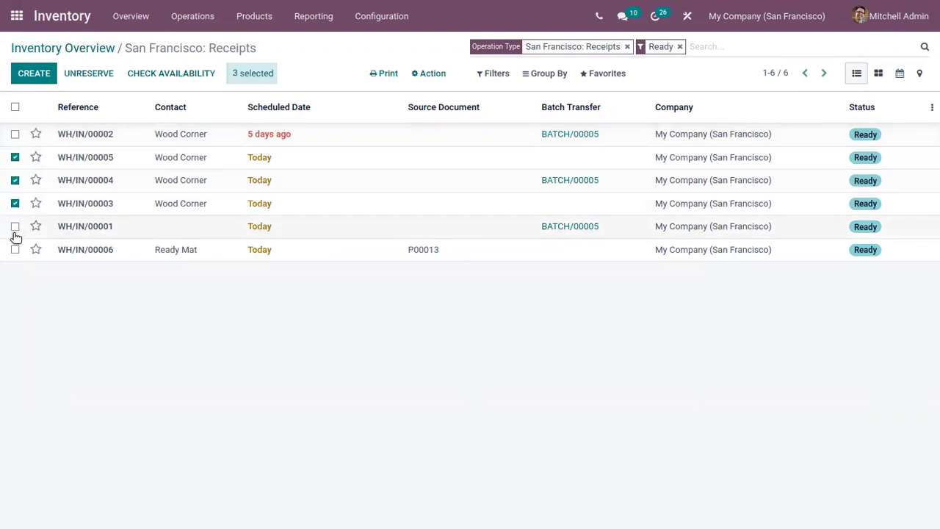
left_click(14, 226)
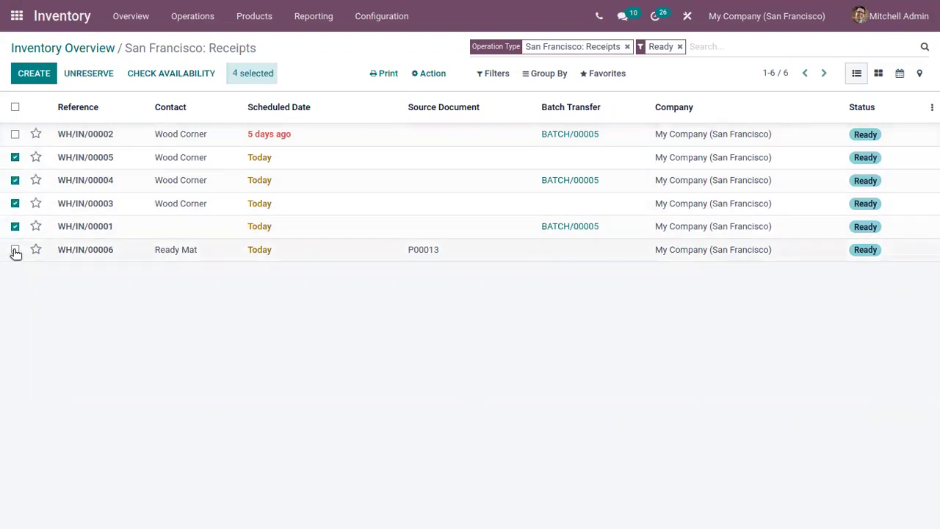
left_click(15, 250)
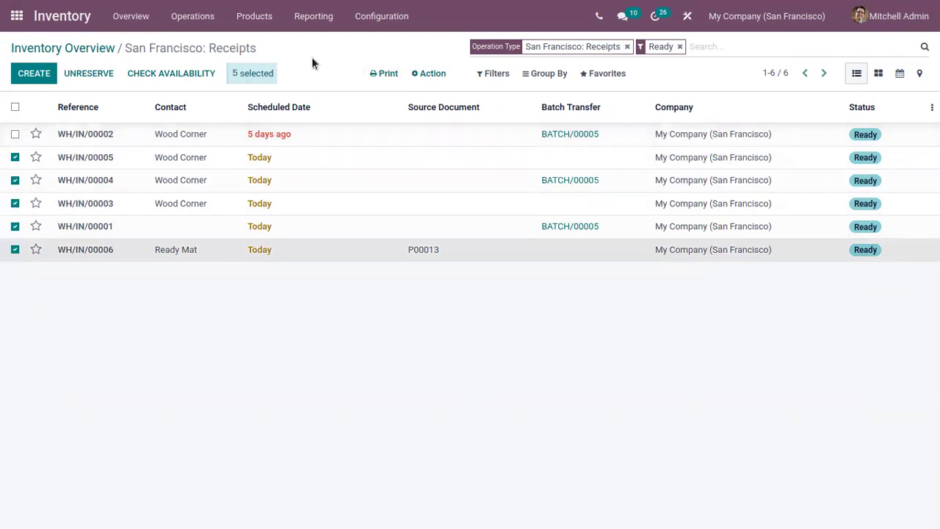
Add the selected receipts to a new wave transfer with the admin user responsible.
left_click(430, 76)
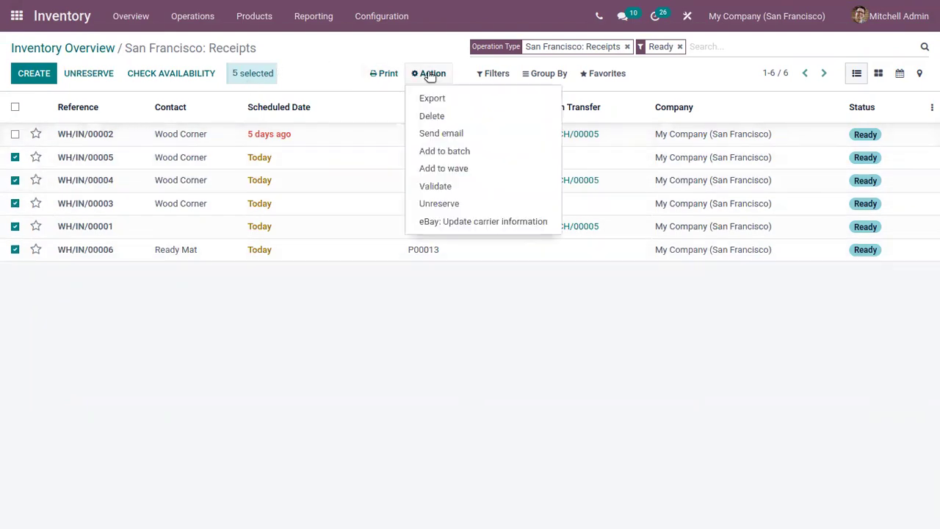
left_click(443, 169)
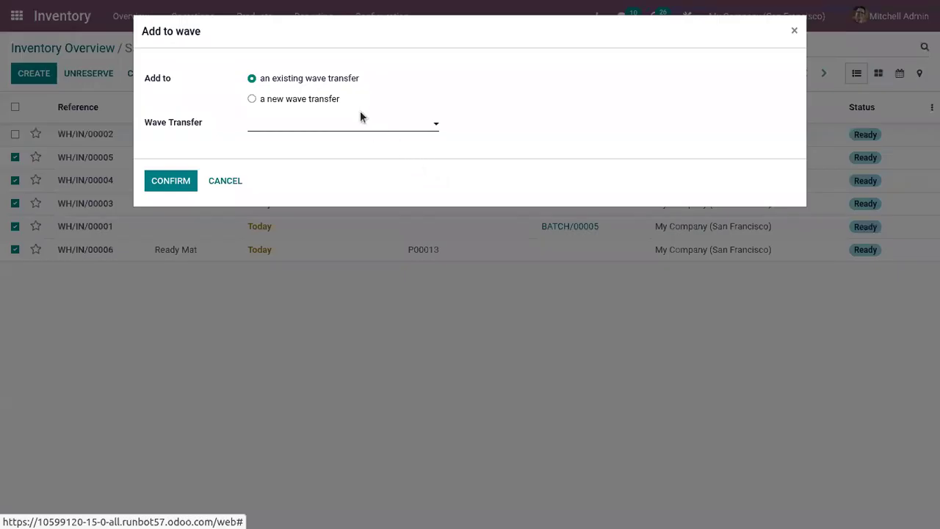
left_click(305, 99)
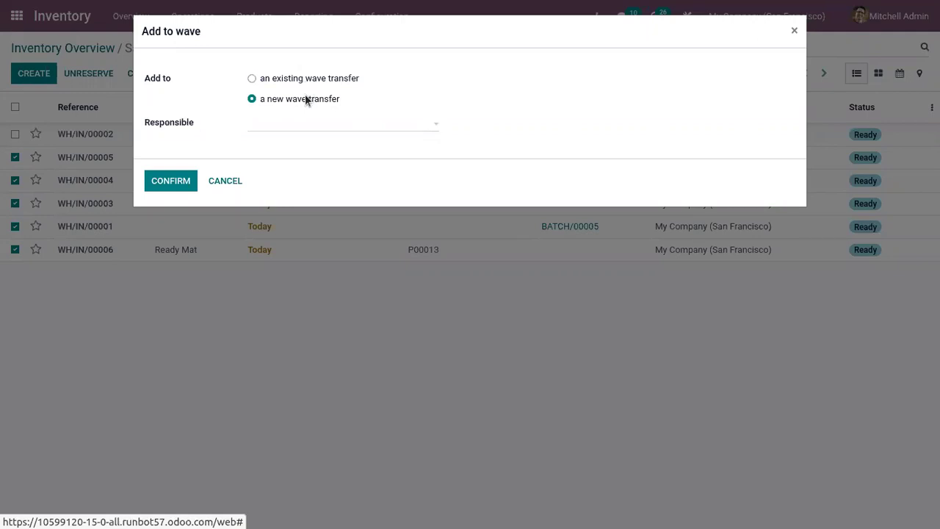
left_click(313, 125)
left_click(313, 198)
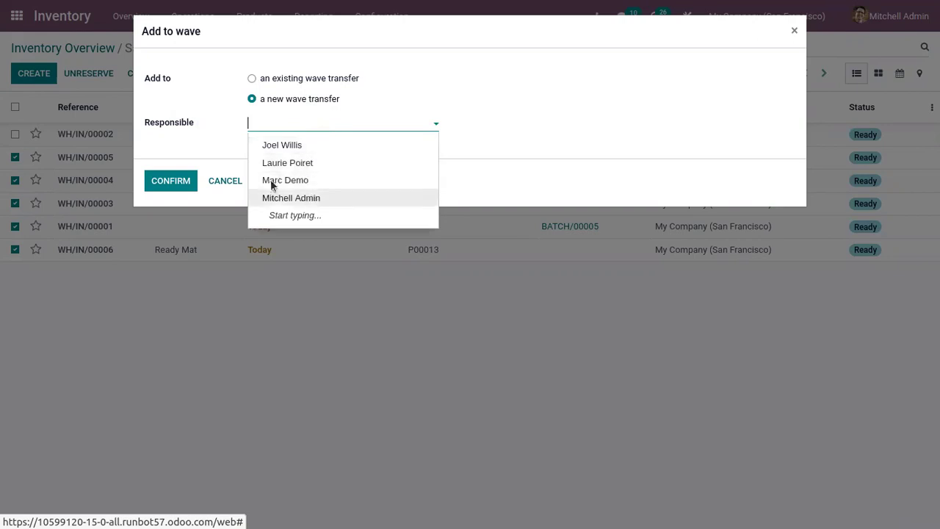
left_click(177, 179)
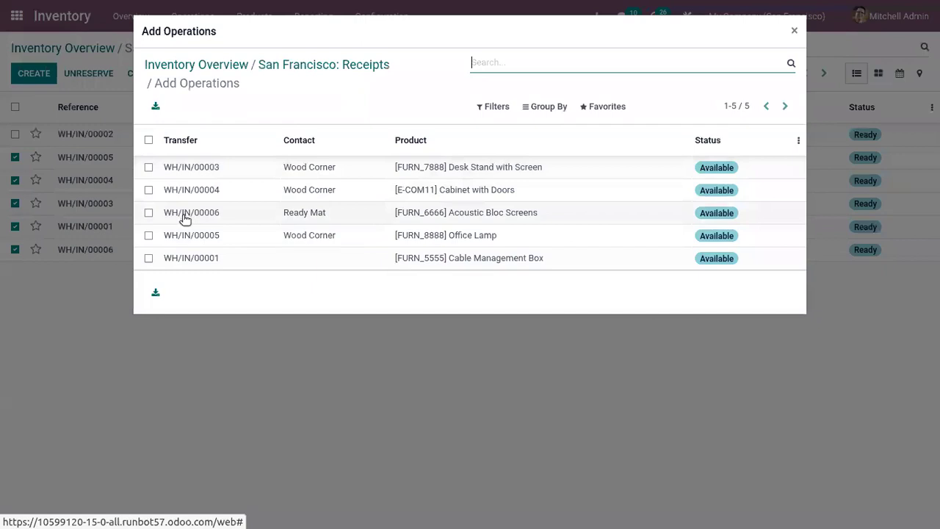
Add the five receipt operations WH/IN/00001, 00005, 00006, 00004 and 00003 to the wave, then view Wave Transfers.
left_click(149, 259)
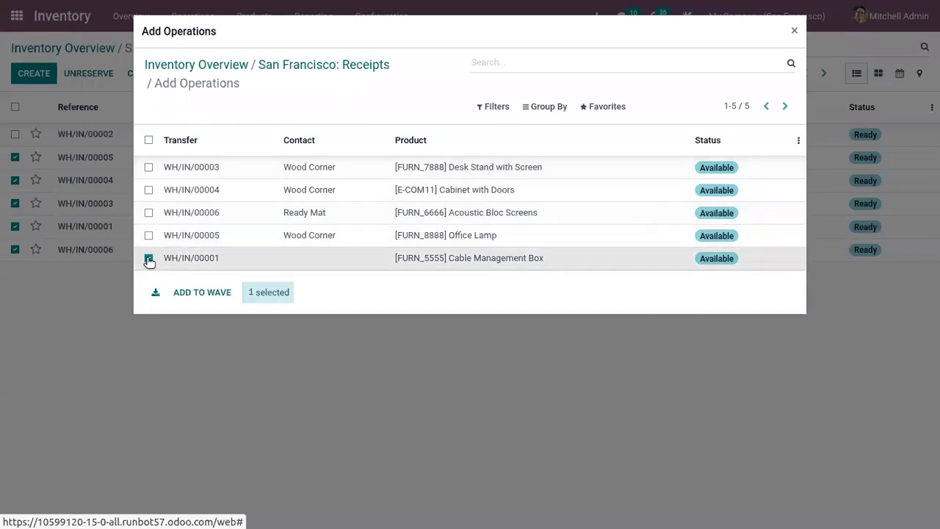
left_click(148, 236)
left_click(148, 213)
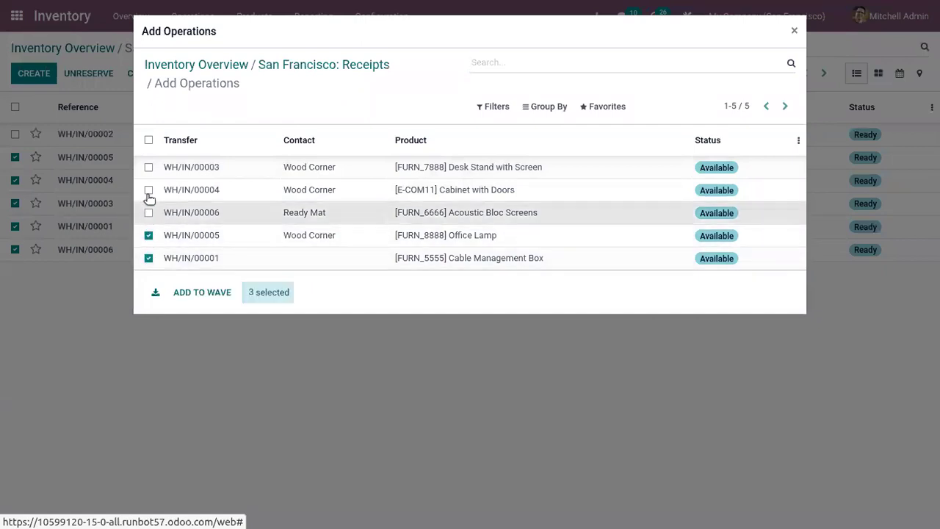
left_click(149, 190)
left_click(149, 167)
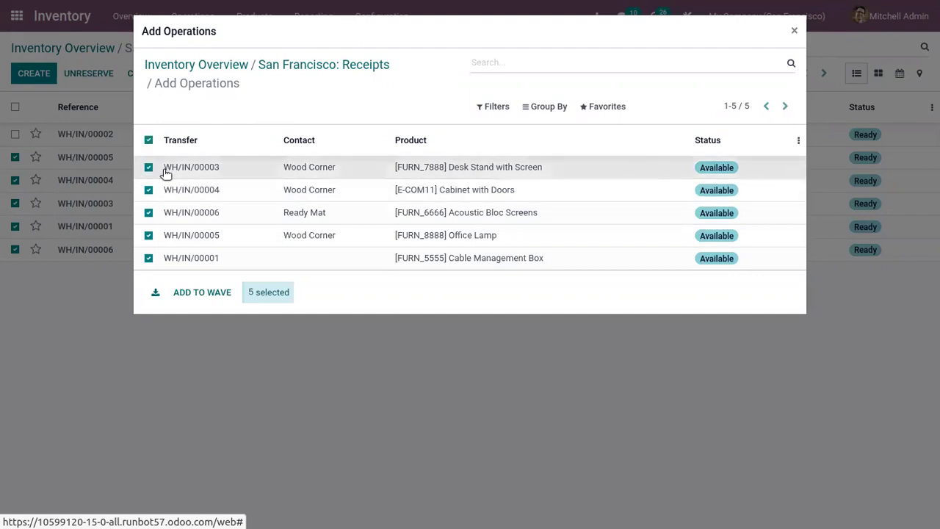
left_click(199, 295)
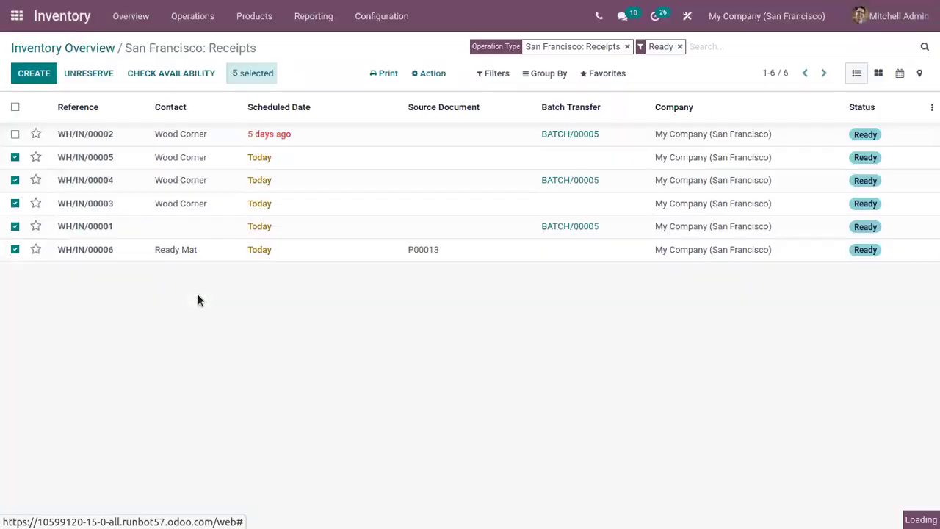
left_click(186, 15)
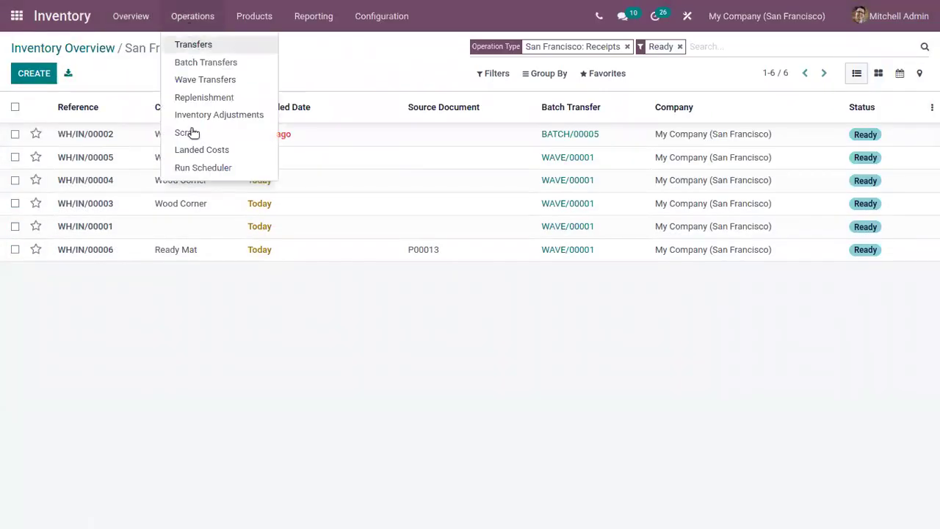
left_click(205, 87)
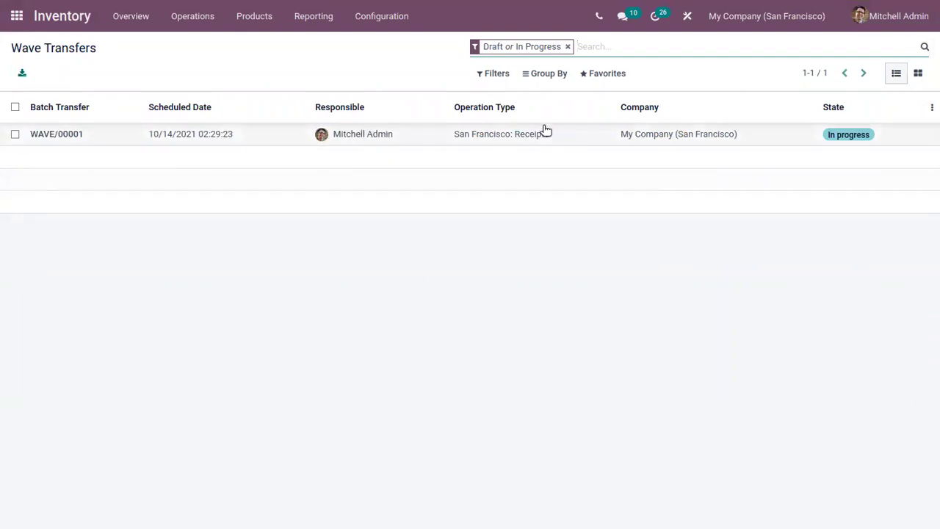
Open WAVE/00001 and review its Transfers and Detailed Operations tabs.
left_click(448, 135)
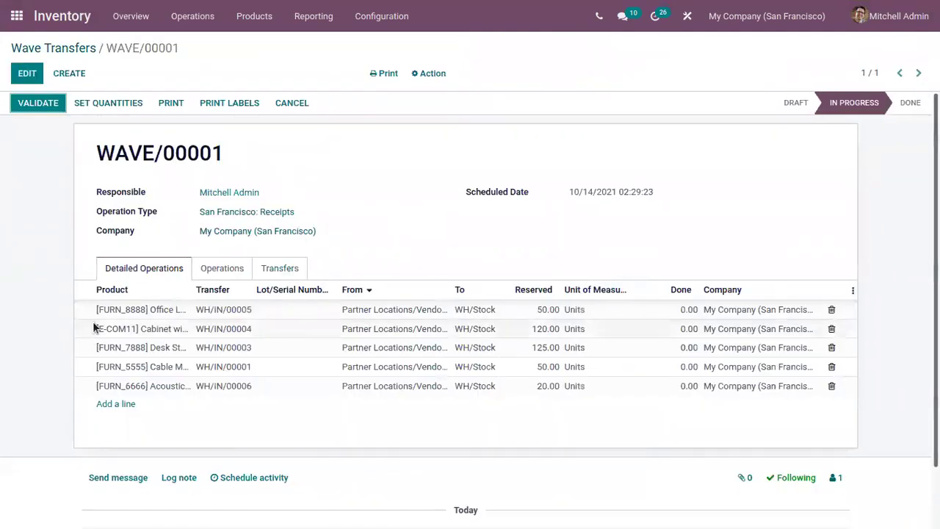
left_click(267, 273)
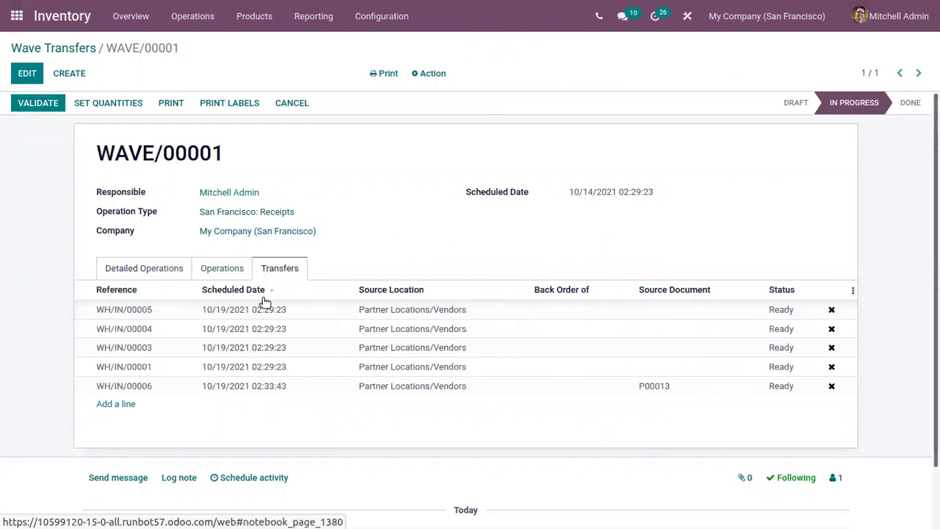
left_click(177, 271)
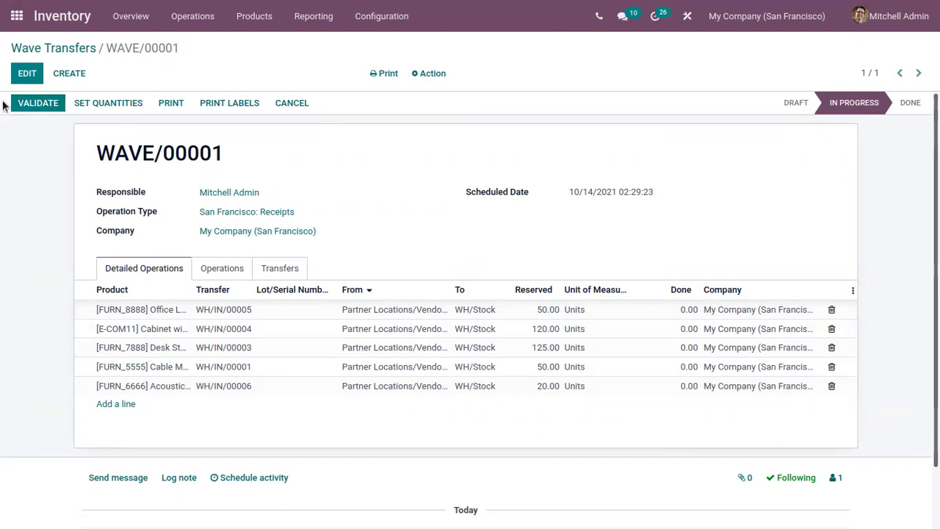
Assign lot CM-BOX-00001 to the Cable Management Box line and save the wave.
left_click(33, 104)
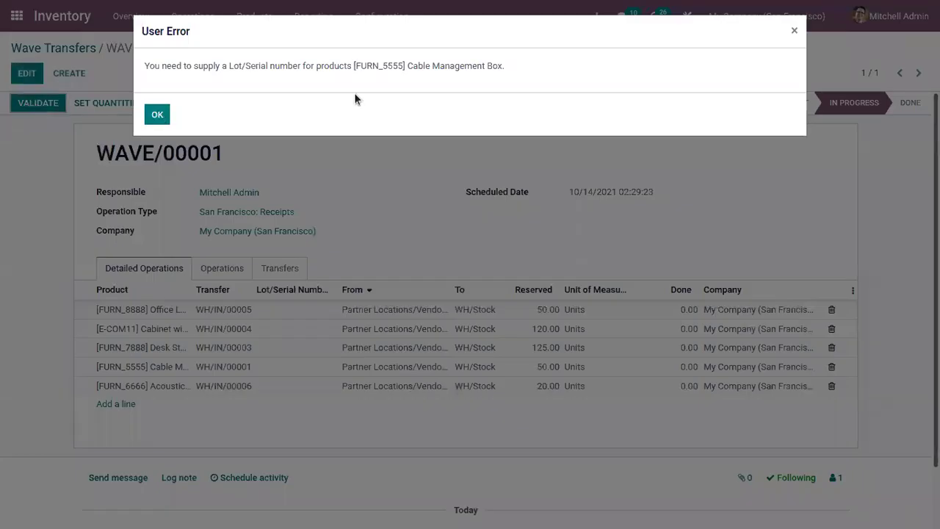
left_click(157, 116)
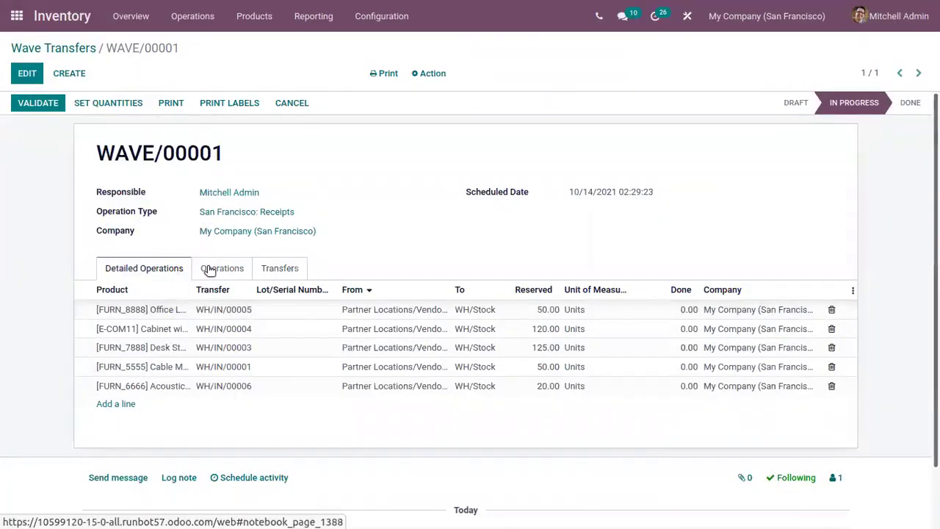
left_click(298, 365)
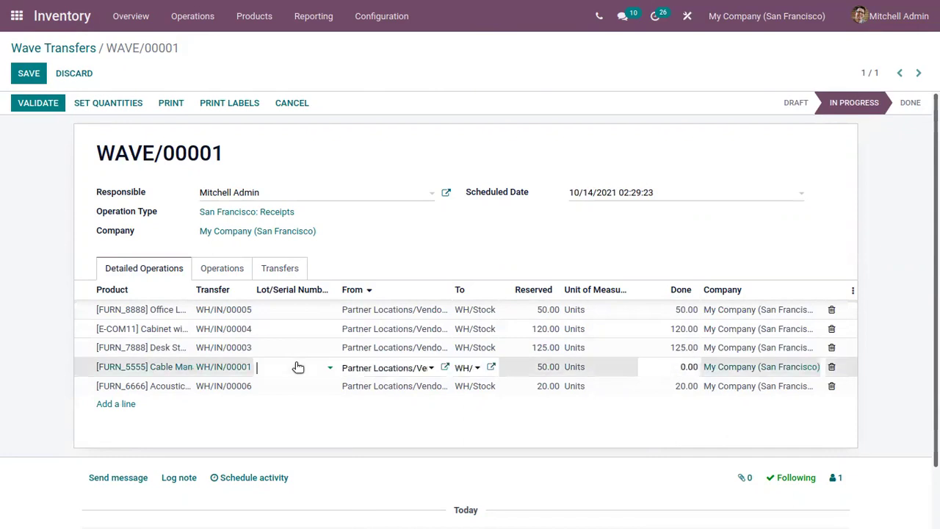
left_click(298, 366)
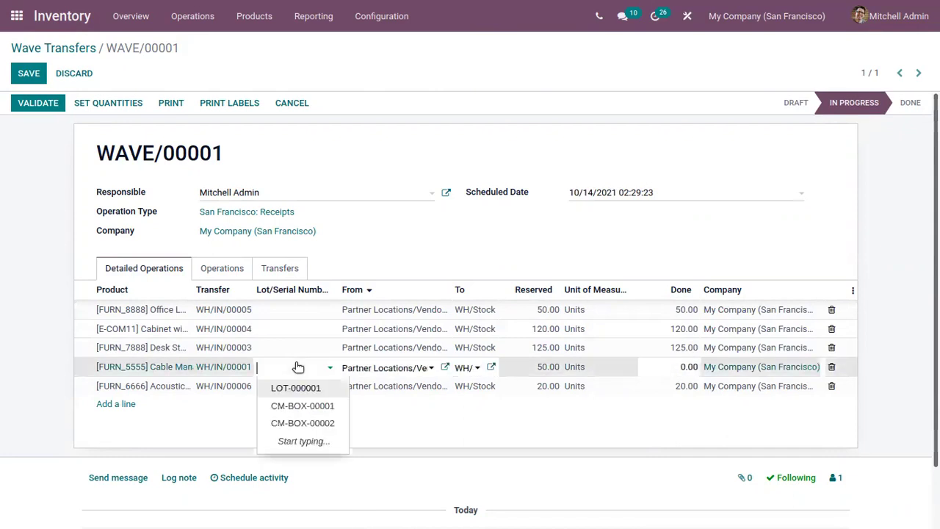
left_click(319, 403)
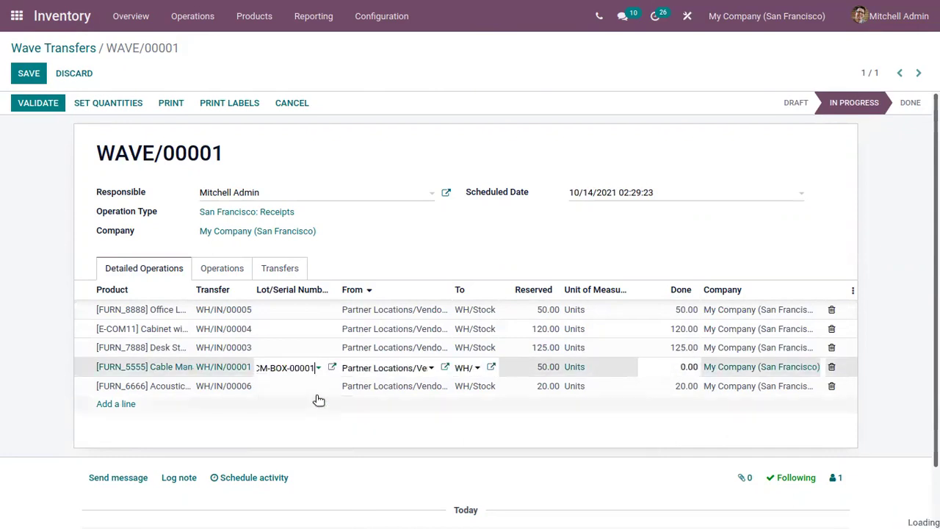
left_click(29, 73)
Validate WAVE/00001 with a backorder and review its Operations, Transfers and Detailed Operations tabs.
left_click(38, 102)
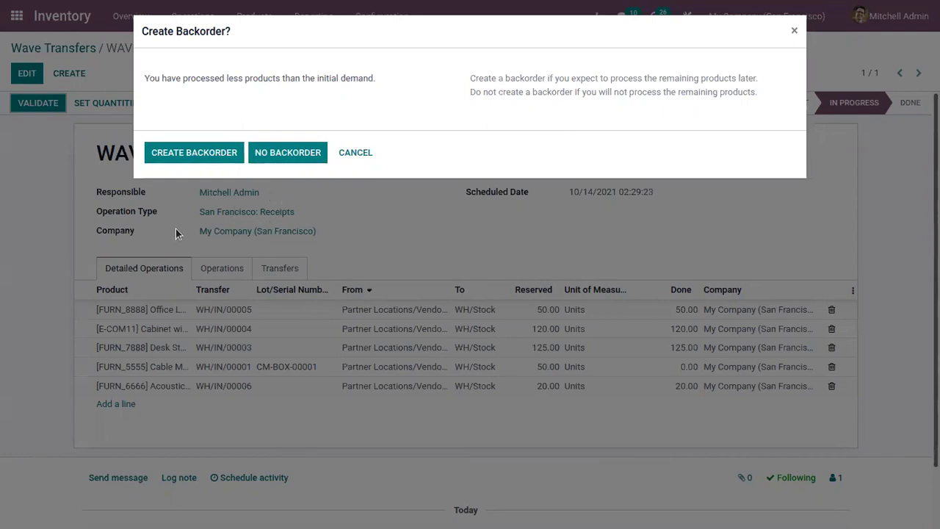
left_click(210, 156)
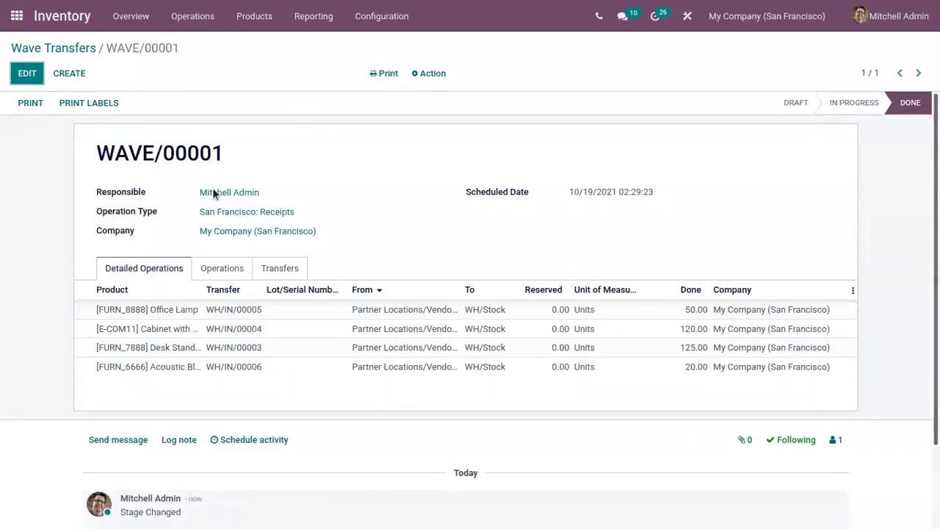
left_click(222, 271)
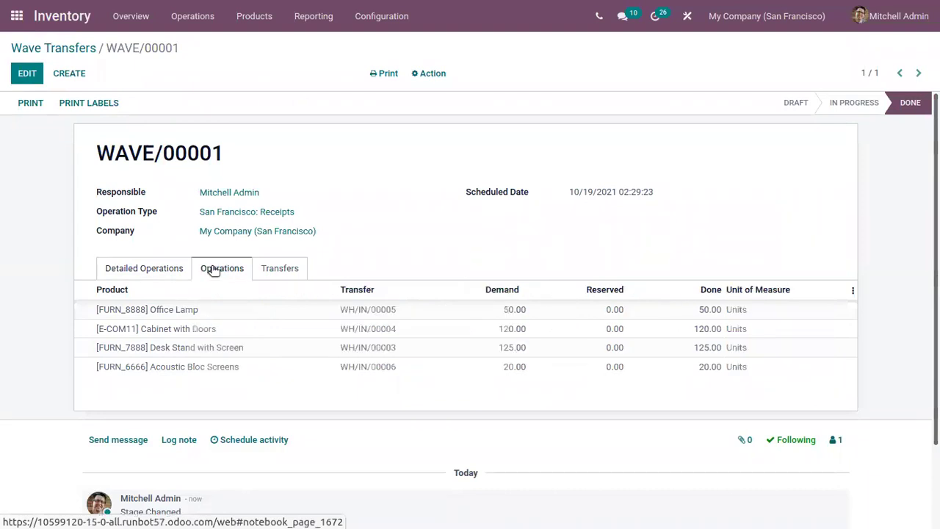
left_click(272, 271)
left_click(144, 268)
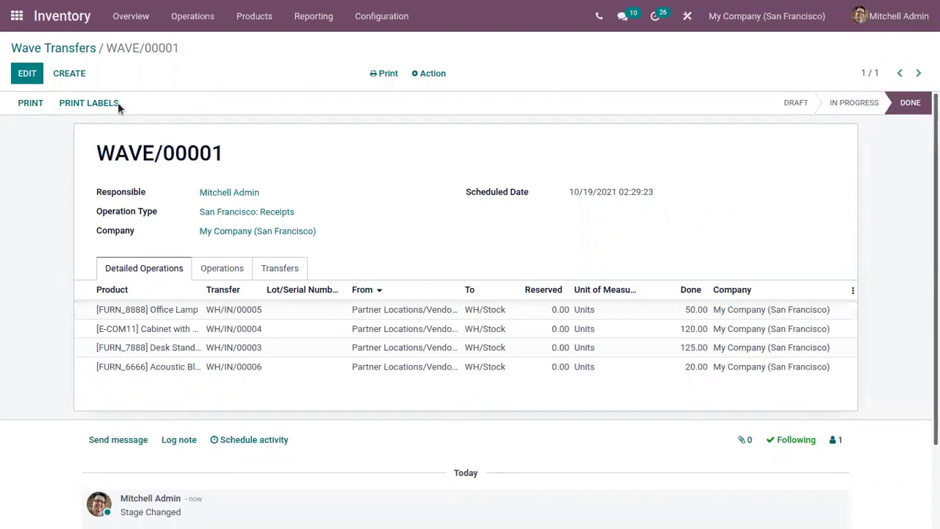
Return to the Inventory Overview and open the 12 Delivery Orders to process.
left_click(33, 50)
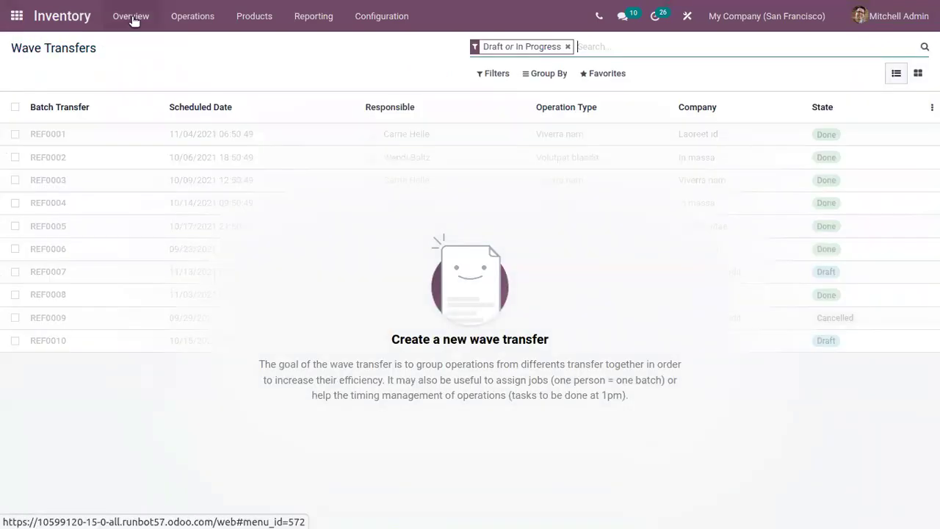
left_click(216, 21)
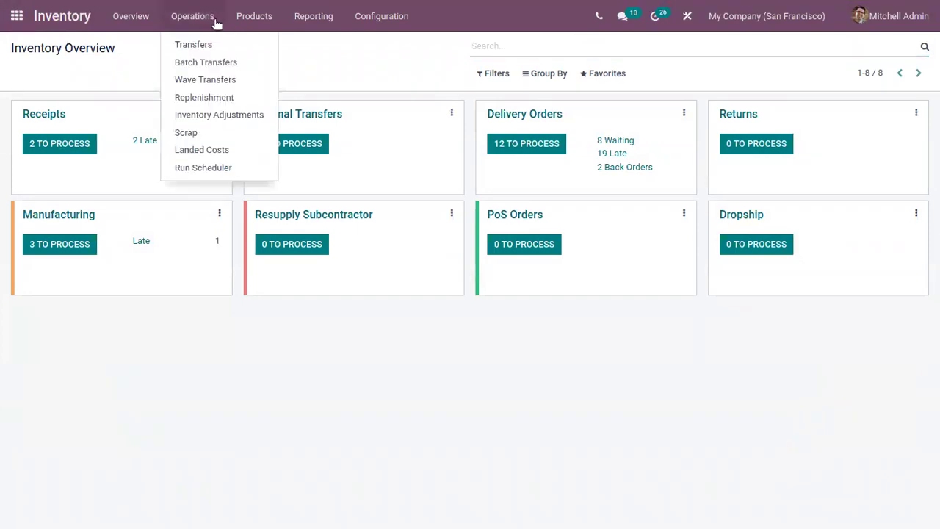
left_click(227, 81)
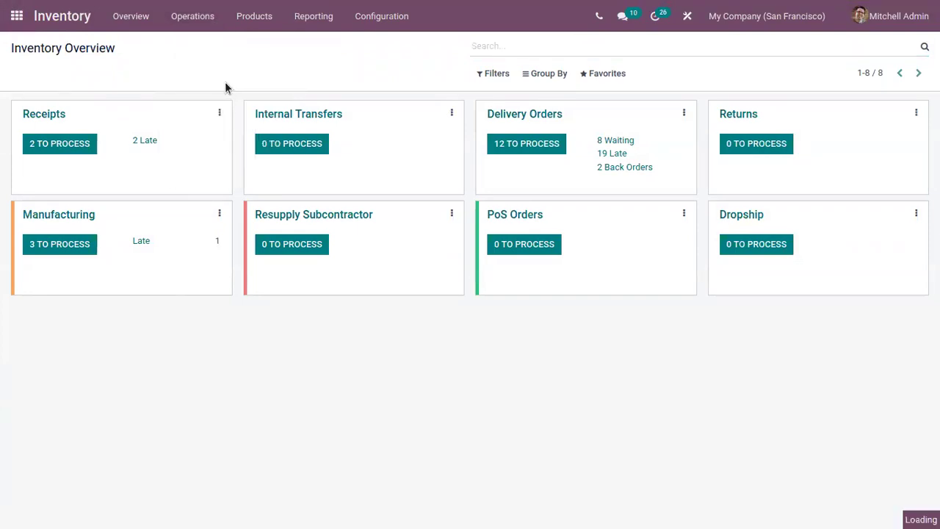
left_click(175, 11)
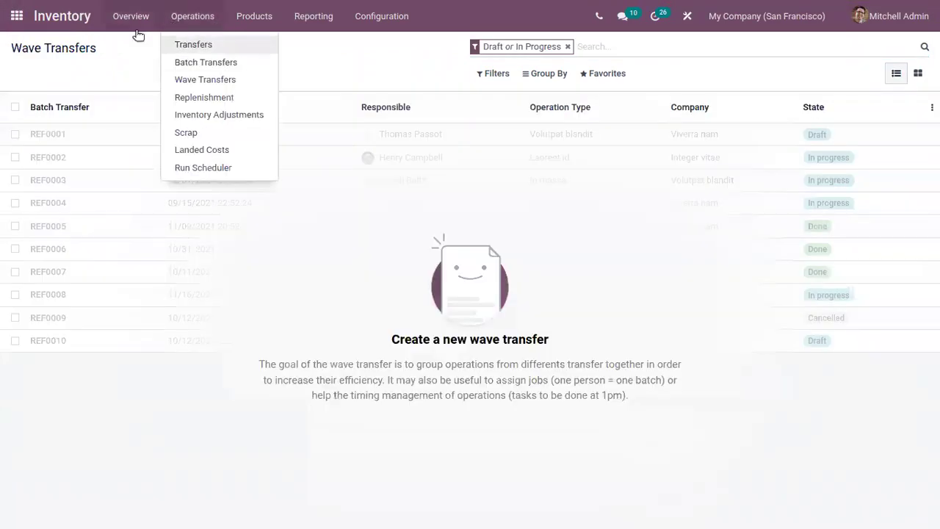
left_click(224, 40)
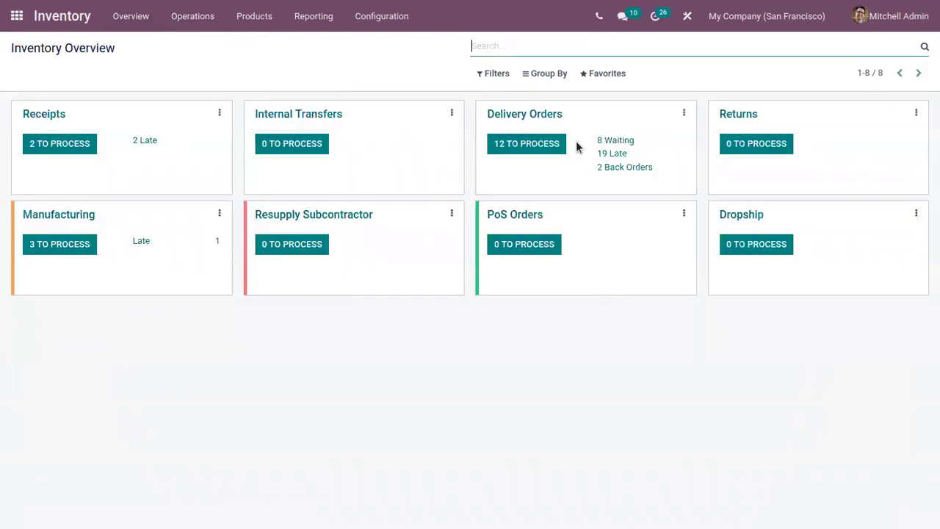
left_click(507, 149)
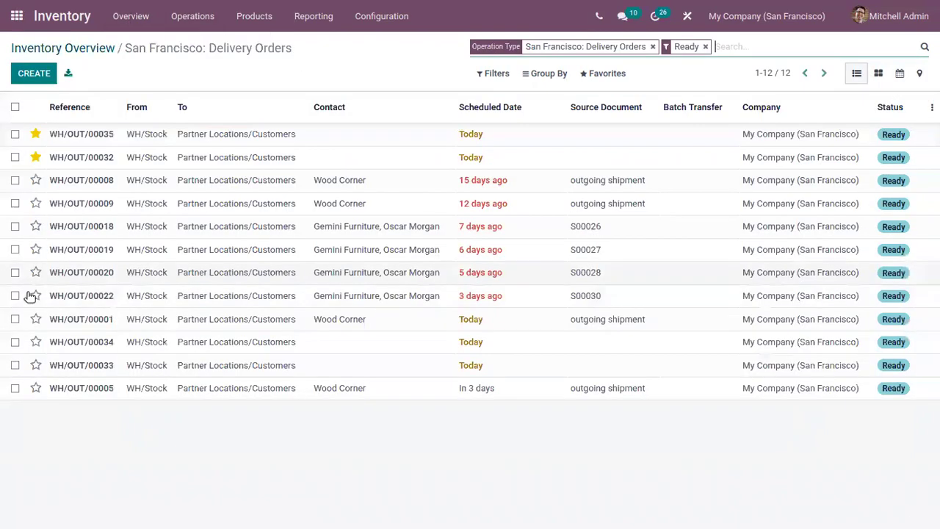
Select deliveries WH/OUT/00033, 00034, 00001, 00032 and 00035 and show their bulk actions.
left_click(14, 365)
left_click(14, 341)
left_click(14, 319)
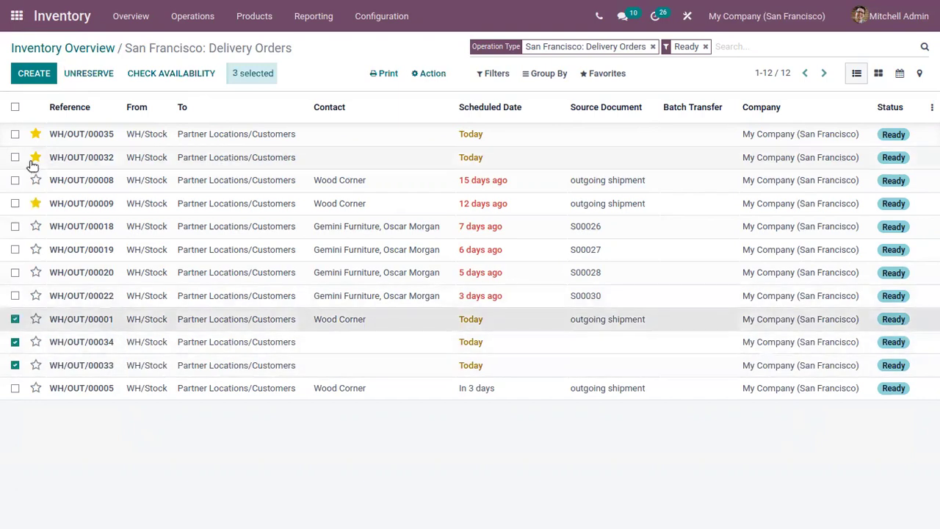
left_click(15, 158)
left_click(15, 134)
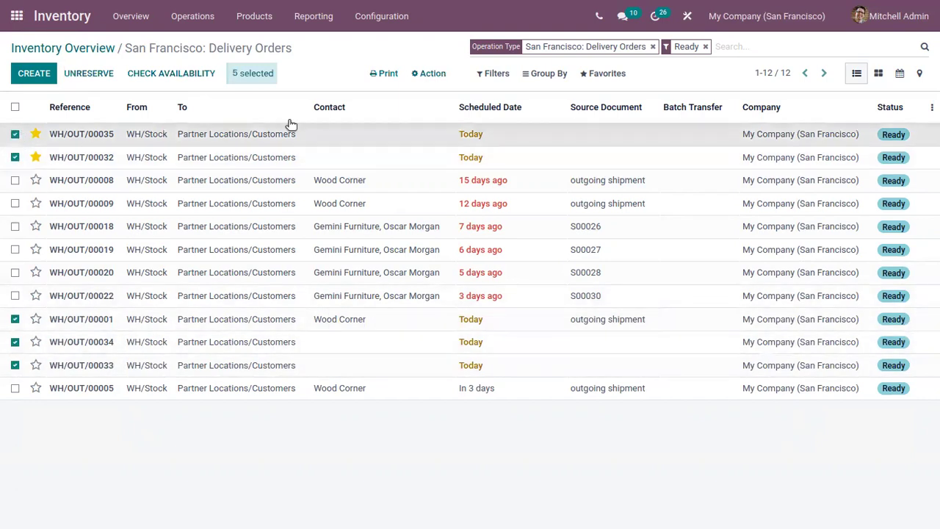
left_click(432, 73)
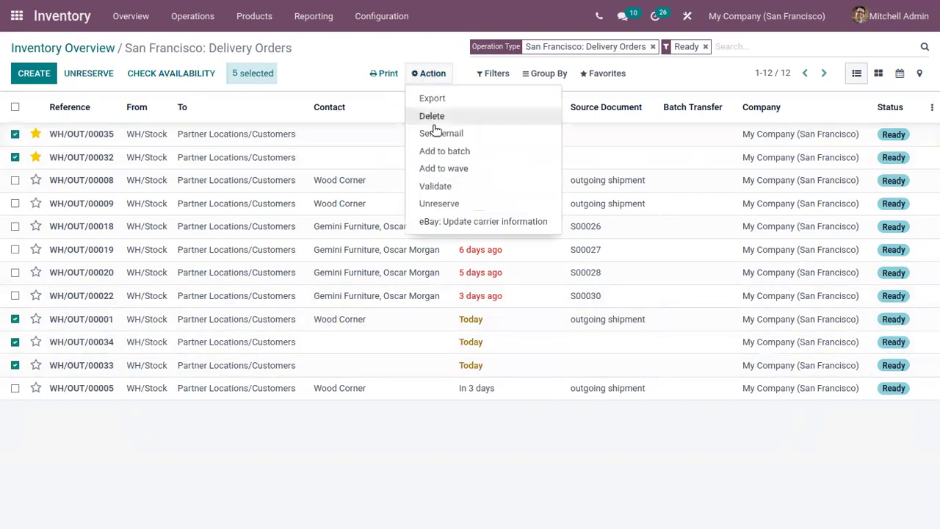
Add the selected deliveries to a new wave transfer with a responsible person assigned.
left_click(443, 169)
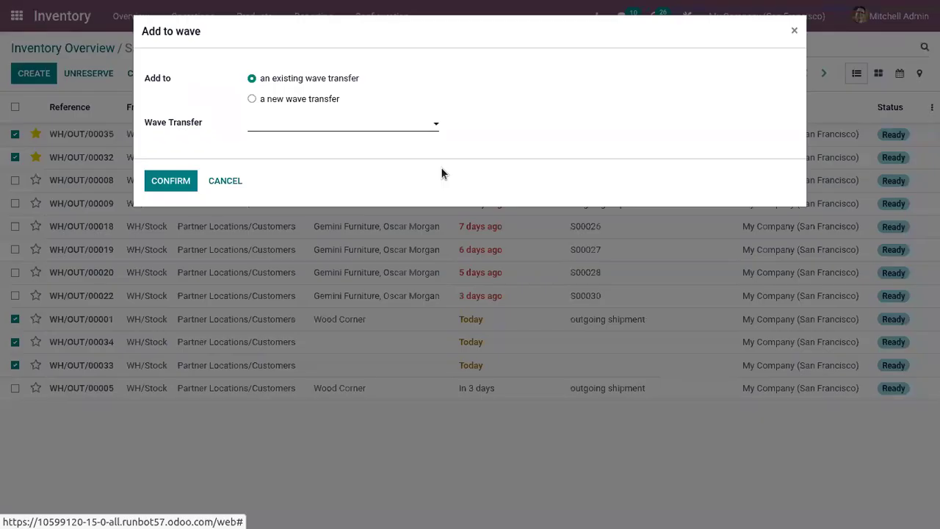
left_click(313, 99)
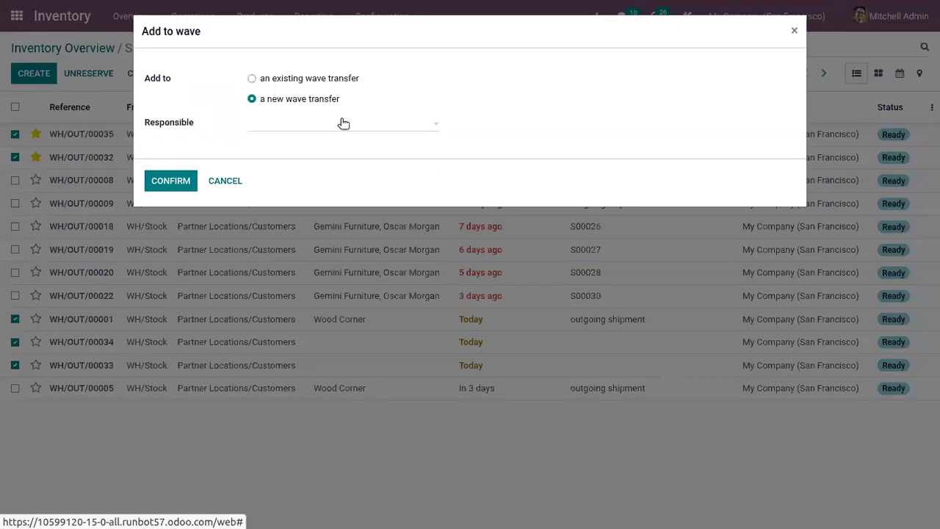
left_click(343, 122)
left_click(264, 195)
left_click(179, 183)
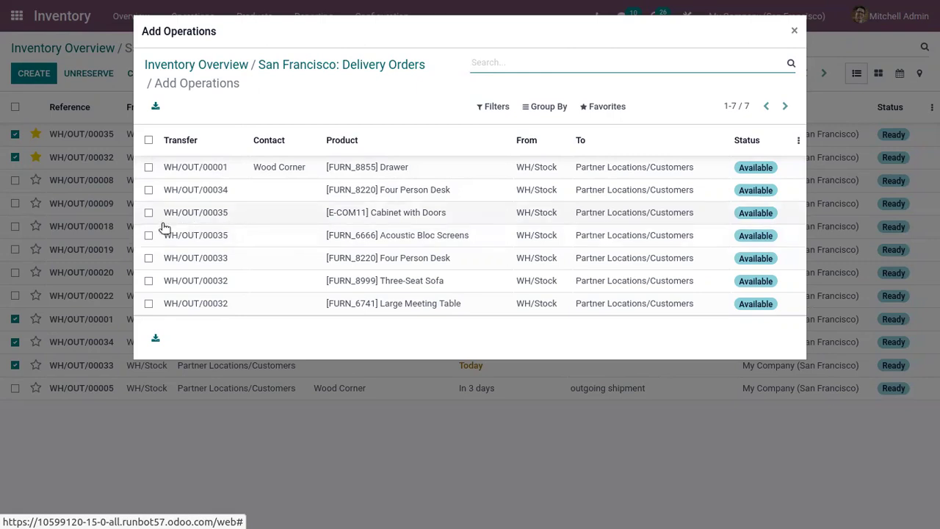
Add the Acoustic Bloc Screens, Cabinet with Doors, Four Person Desk and Drawer lines to the wave.
left_click(148, 235)
left_click(148, 213)
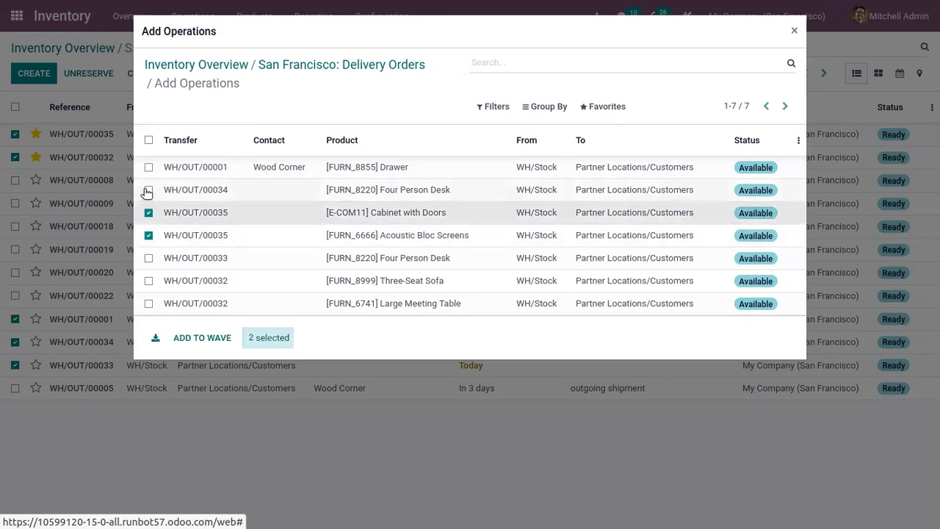
left_click(149, 190)
left_click(148, 167)
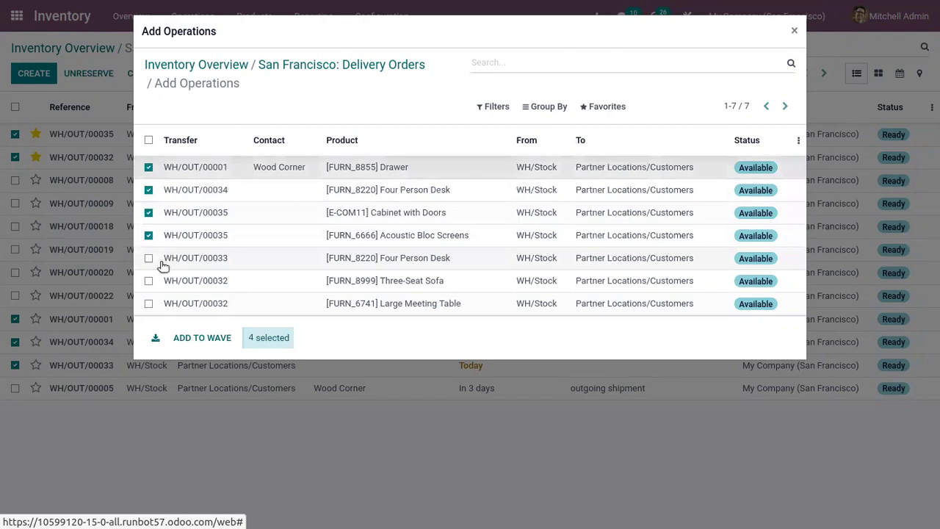
left_click(203, 337)
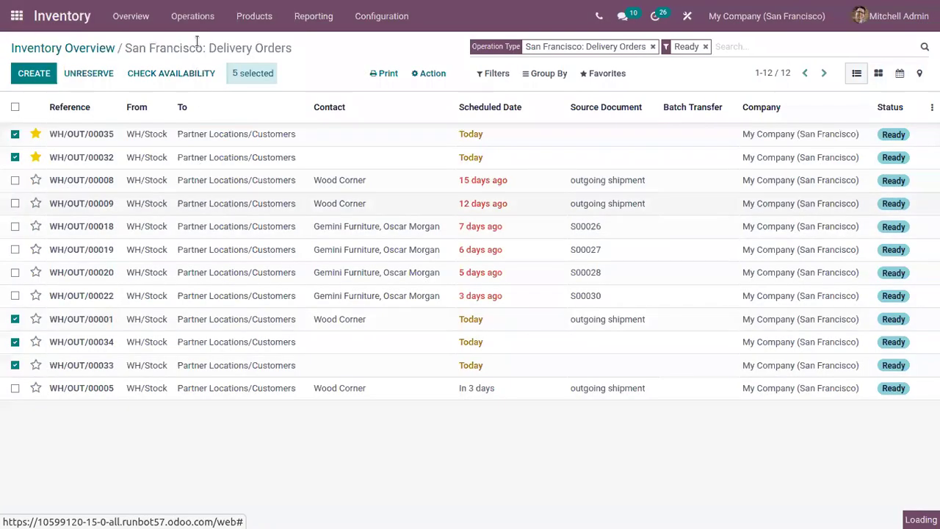
left_click(181, 20)
left_click(213, 78)
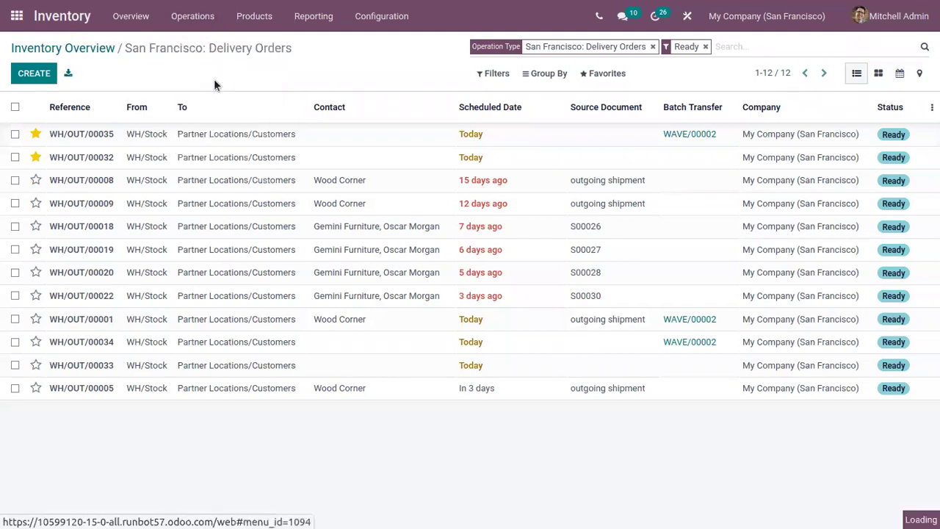
Open WAVE/00002, review its operations, and validate it as an immediate transfer.
left_click(182, 135)
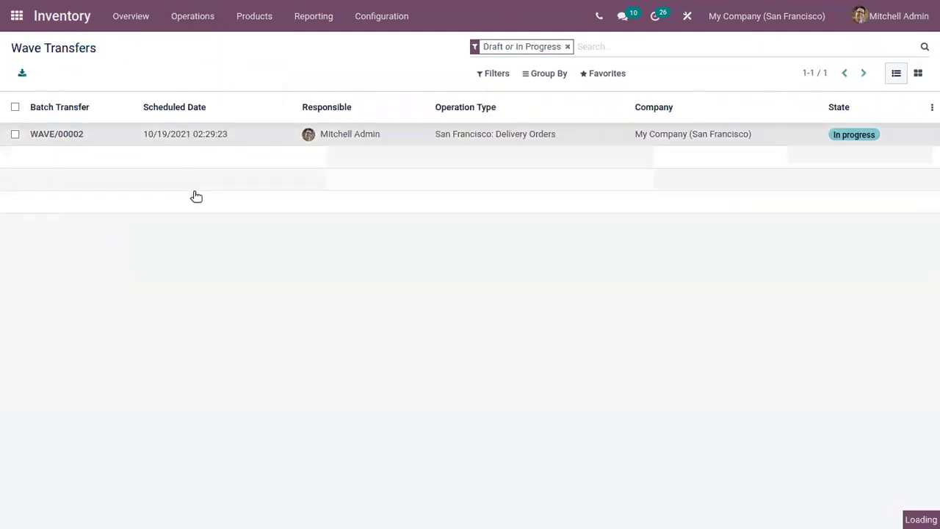
left_click(228, 268)
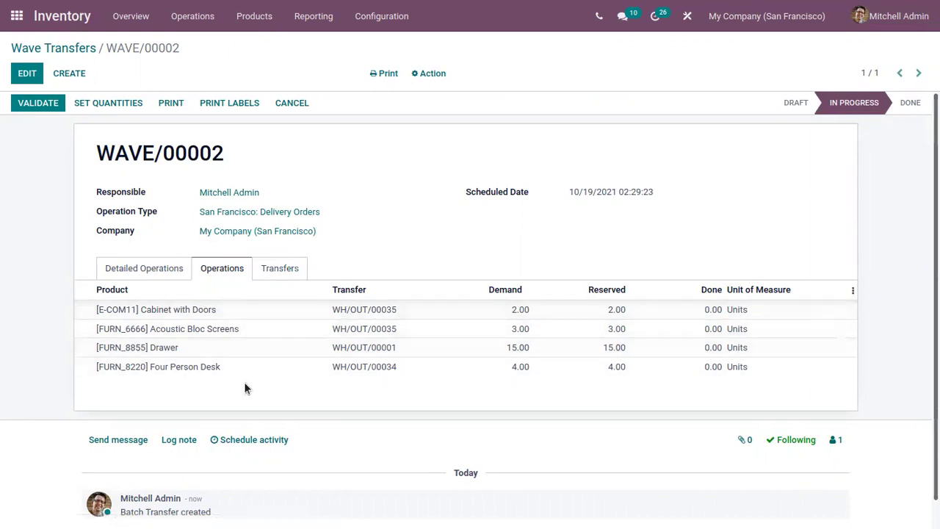
left_click(141, 269)
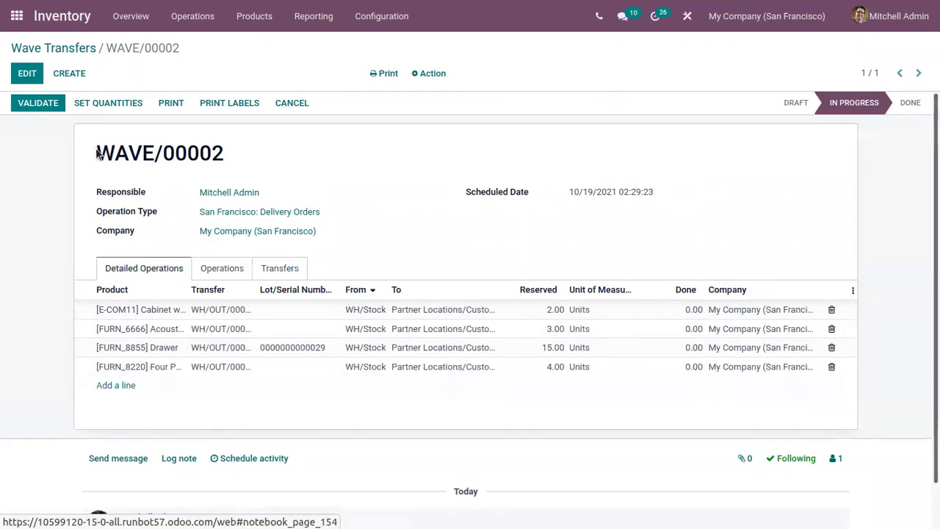
left_click(38, 102)
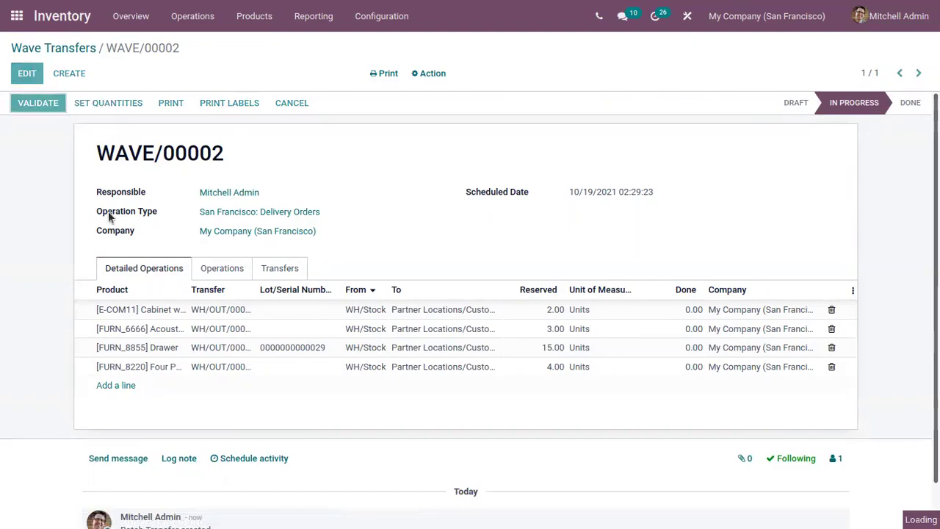
left_click(160, 139)
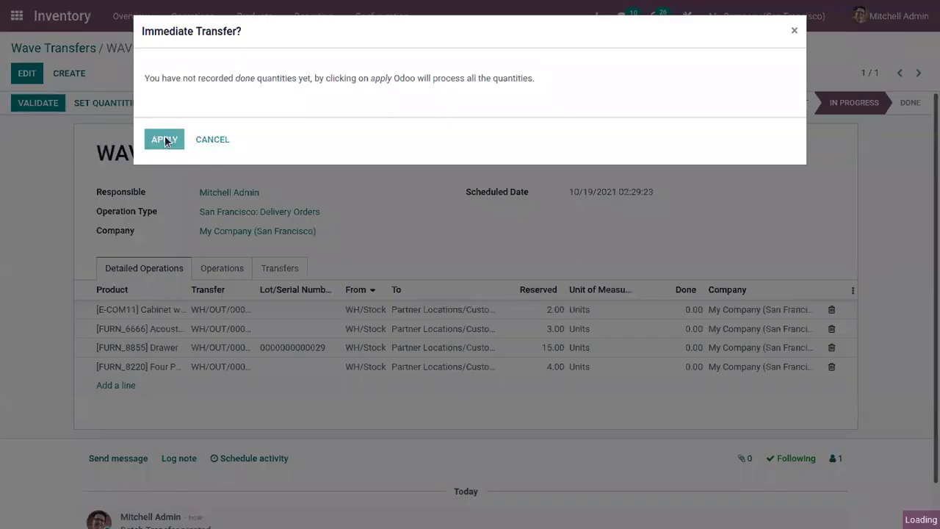